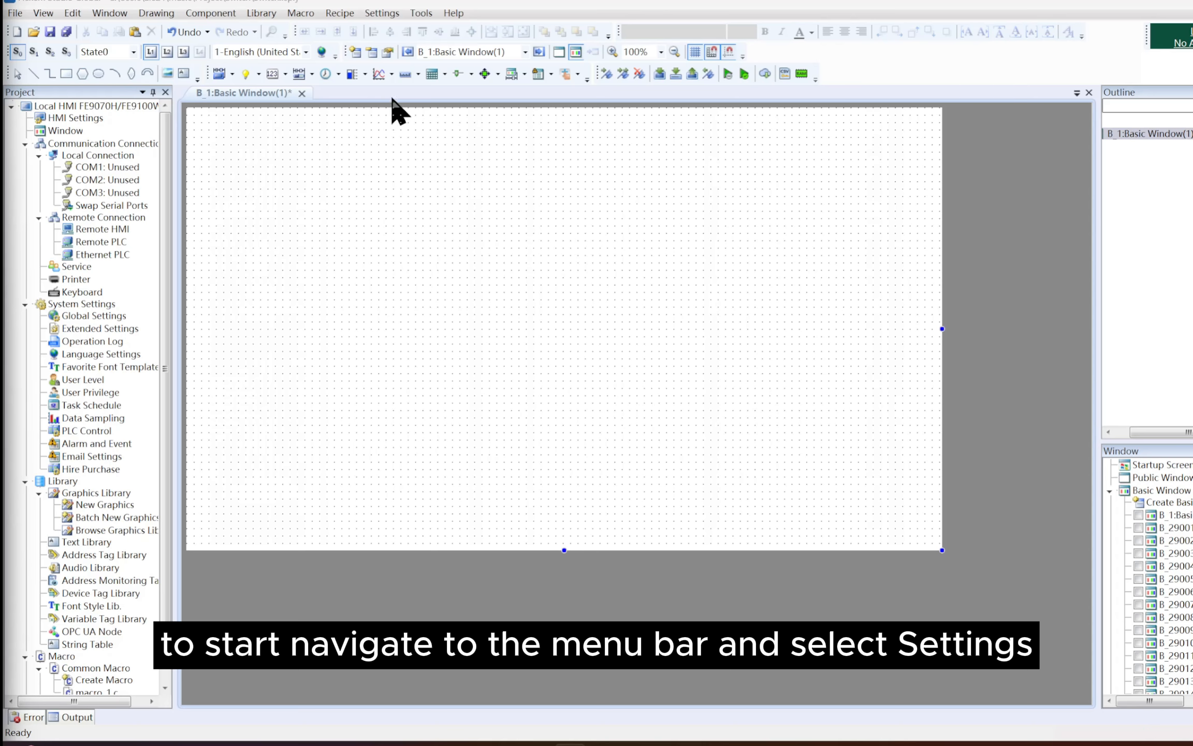
# Add a new data sampling entry in the system's Data Sampling settings and enter FLVSCT as its description
pyautogui.click(382, 14)
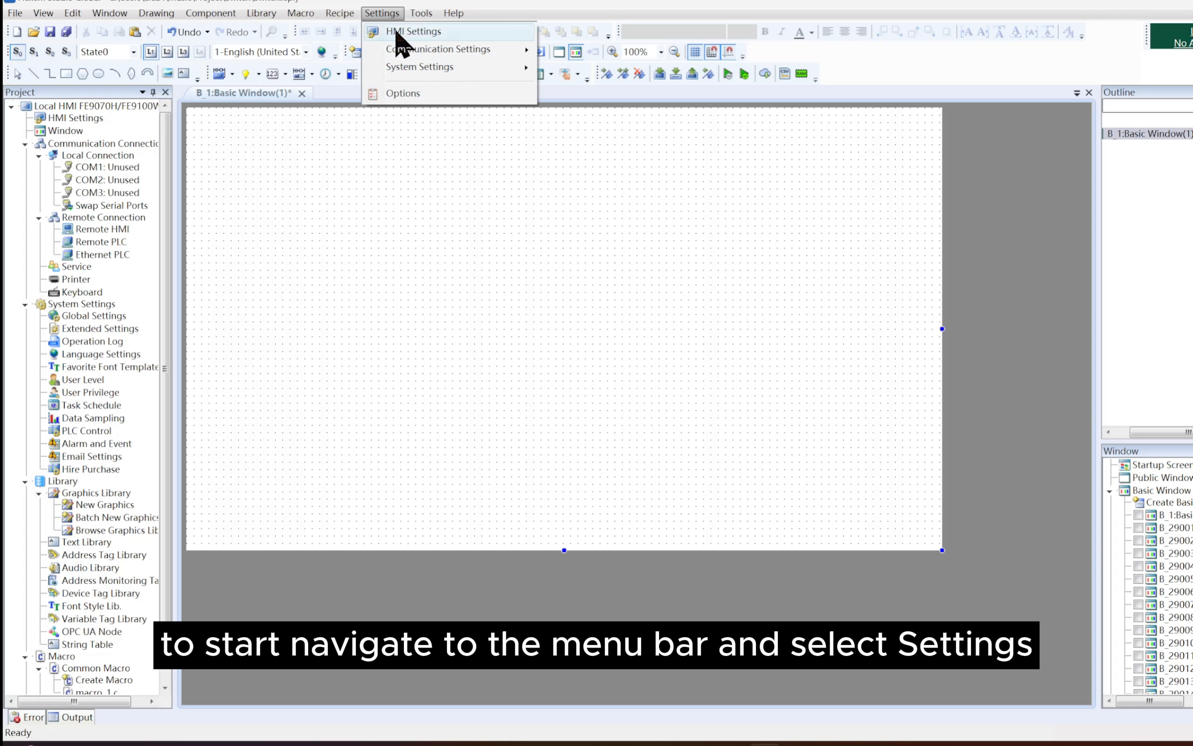
pyautogui.moveTo(443, 64)
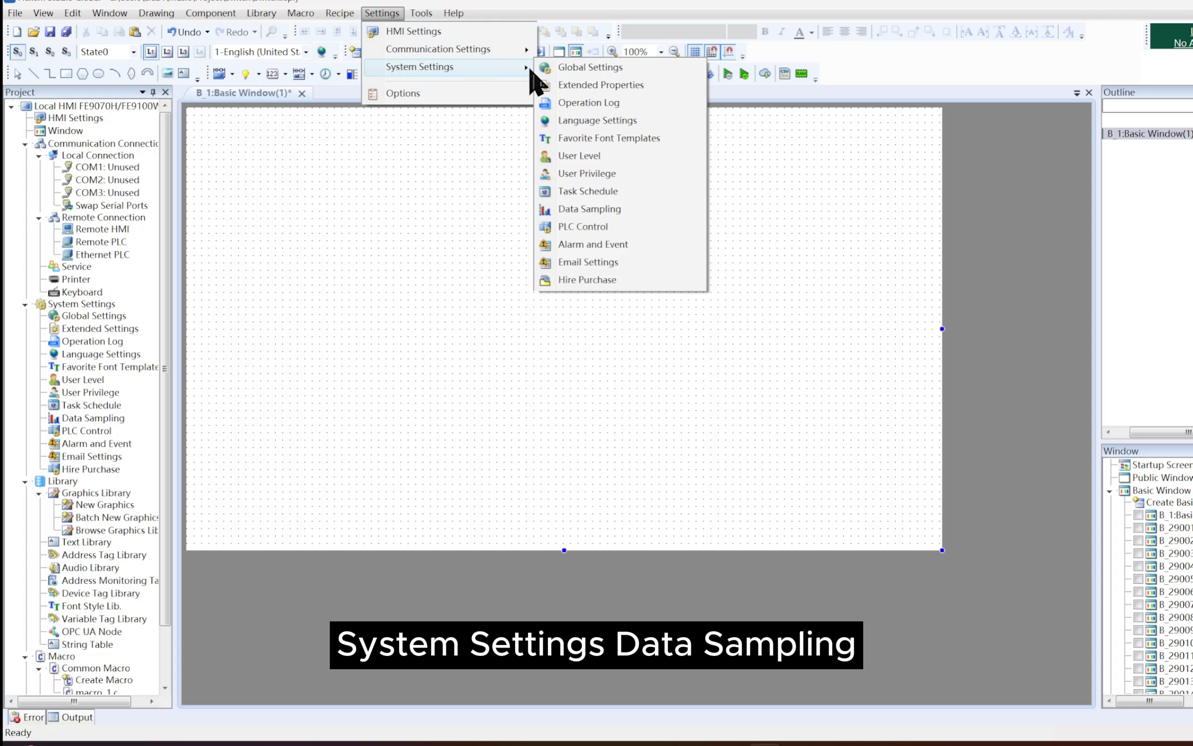
pyautogui.click(623, 208)
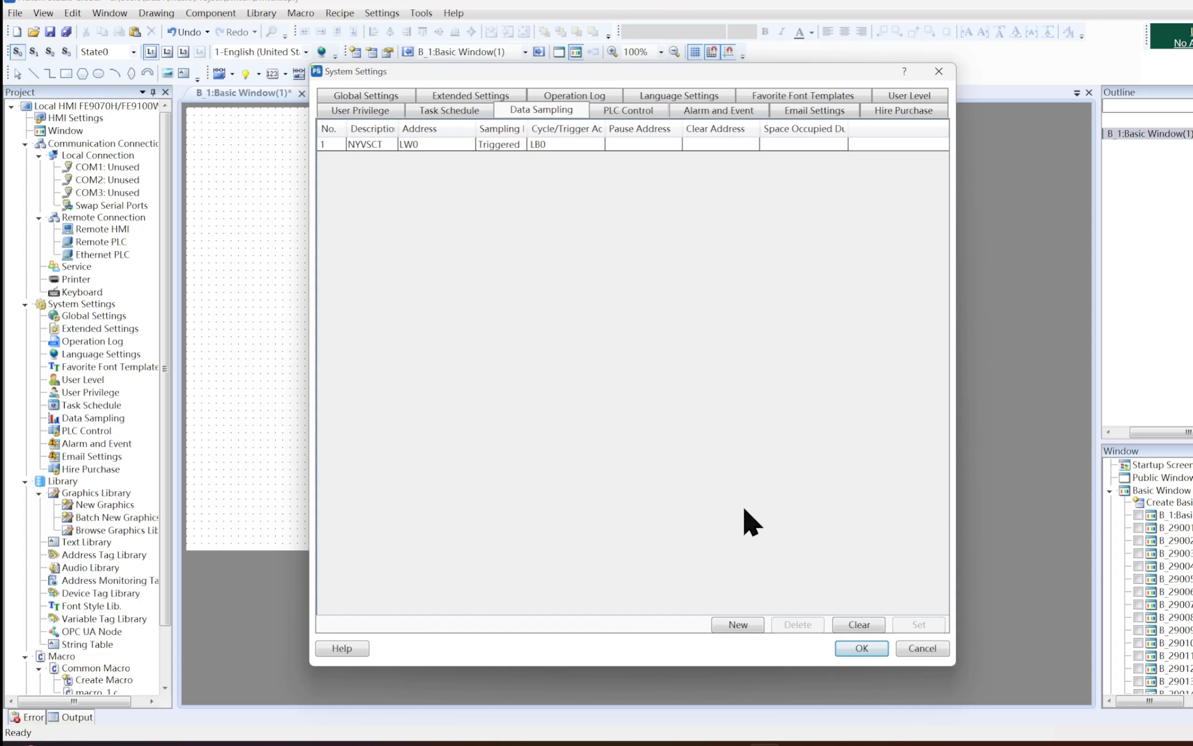
pyautogui.click(744, 622)
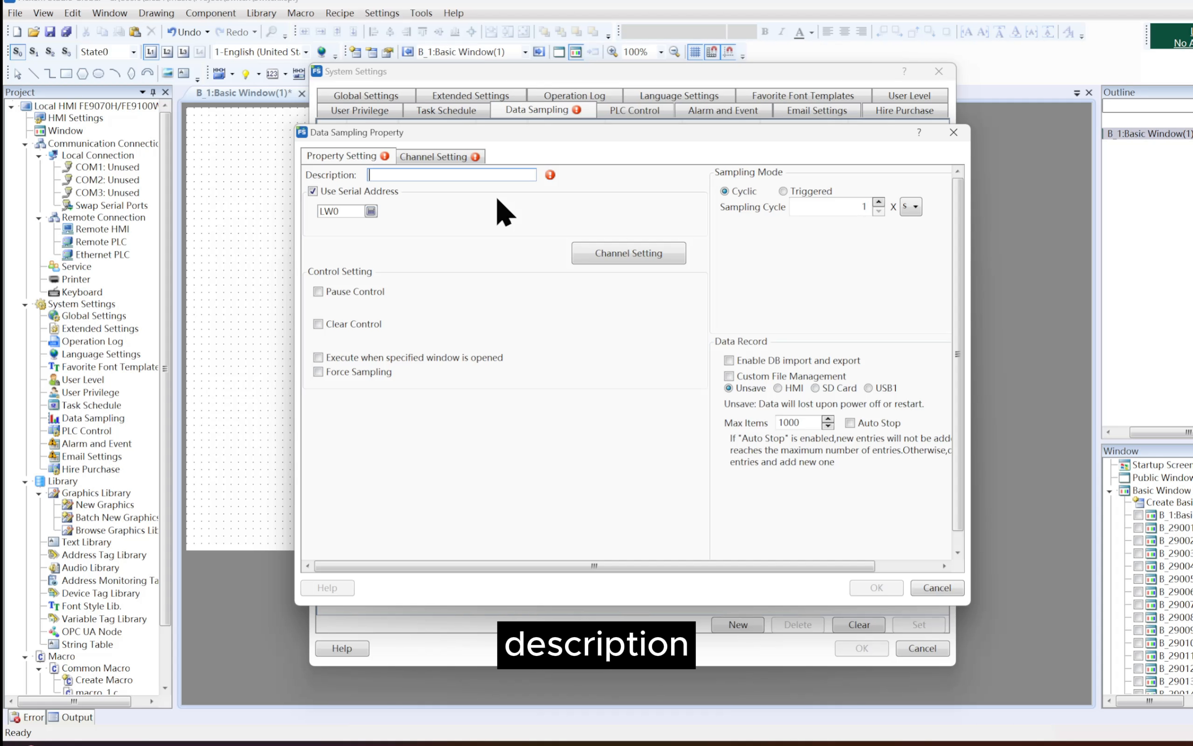
pyautogui.write('F')
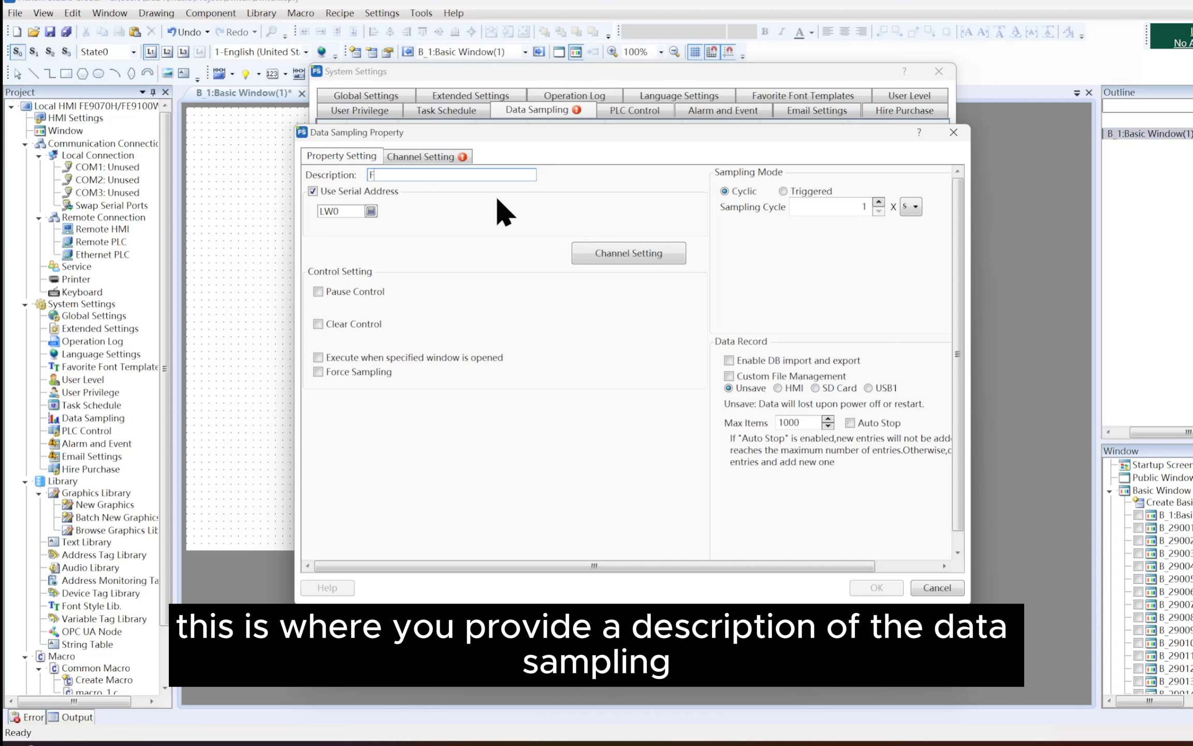
pyautogui.write('LVSCT')
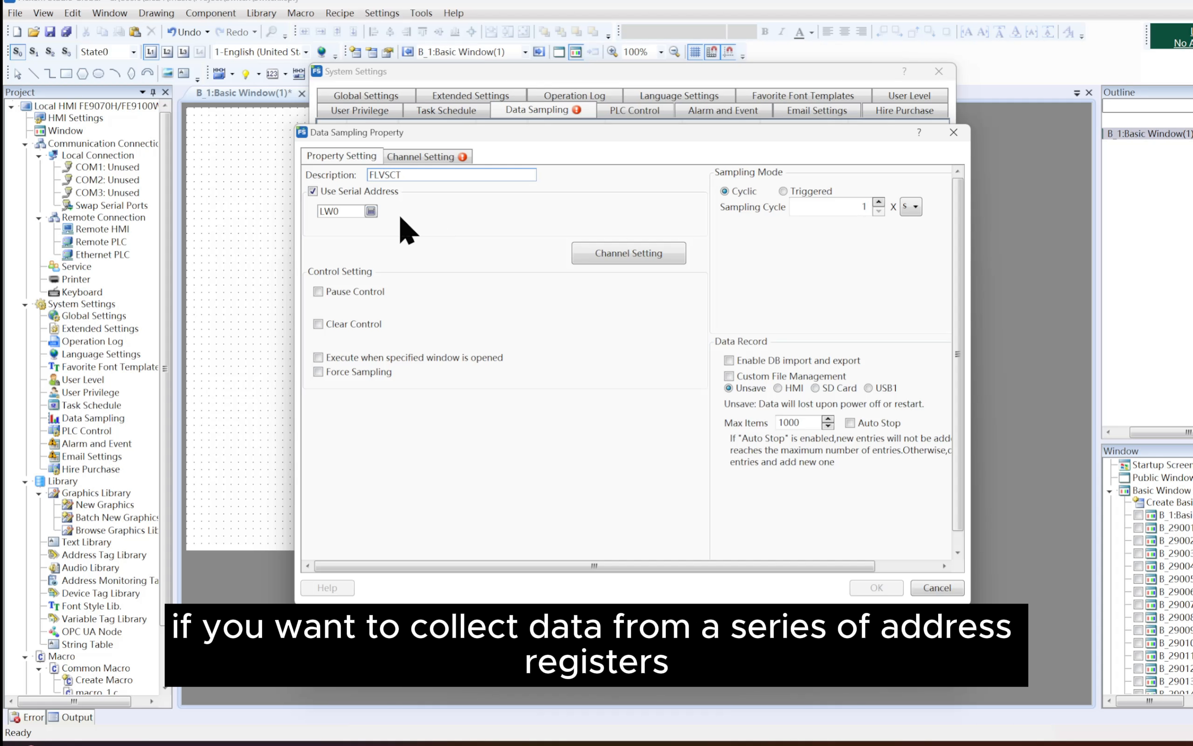
# Set the serial start address of the data sampling to local register LW1
pyautogui.click(371, 211)
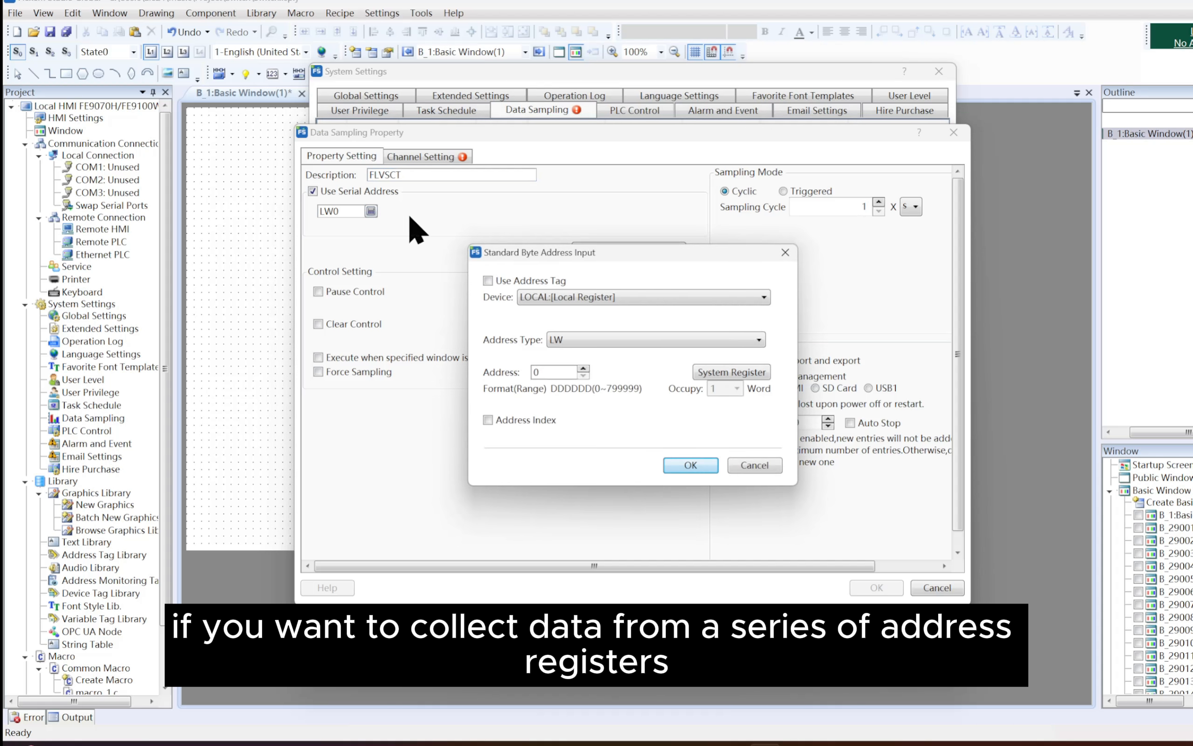
pyautogui.click(584, 369)
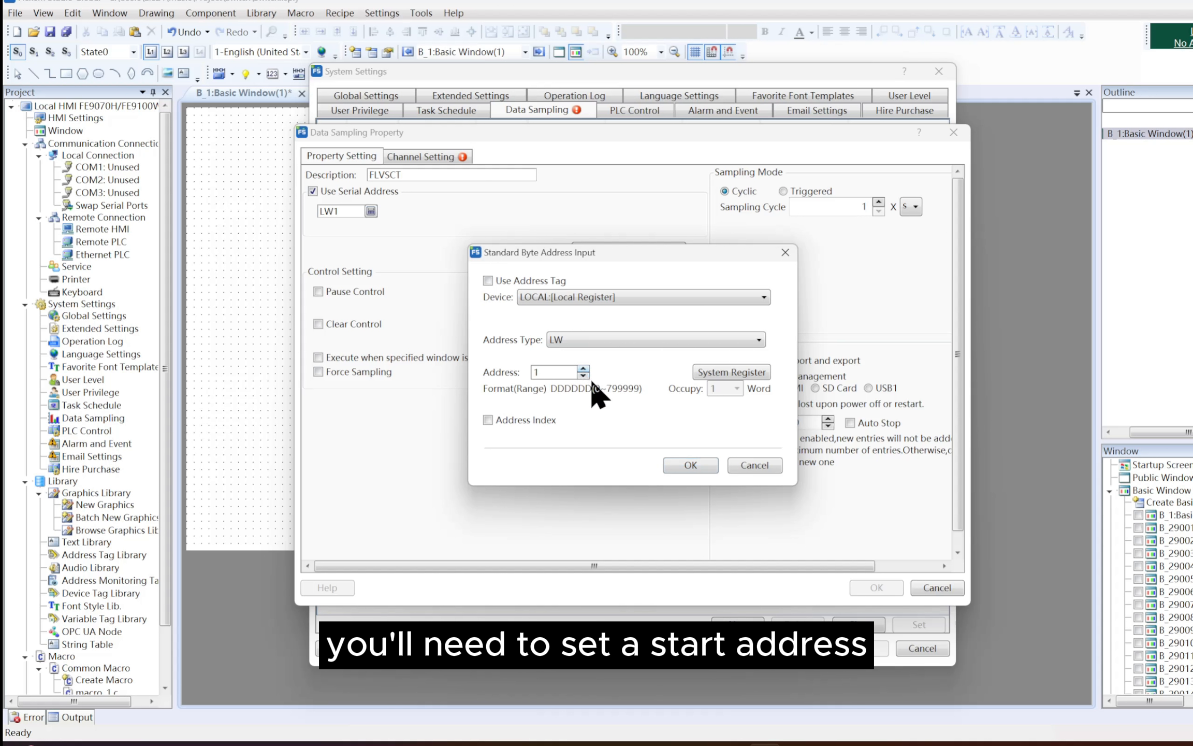
pyautogui.click(691, 465)
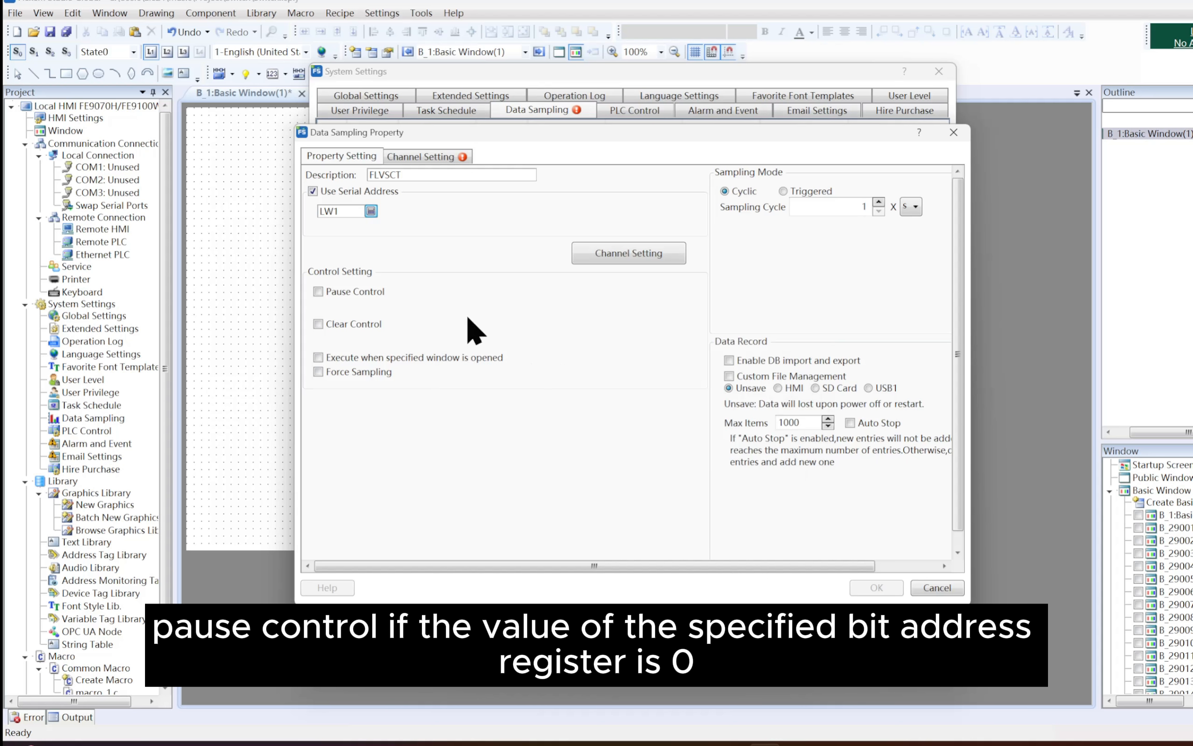
# Enable Pause Control for the sampling with bit address LB0
pyautogui.click(383, 292)
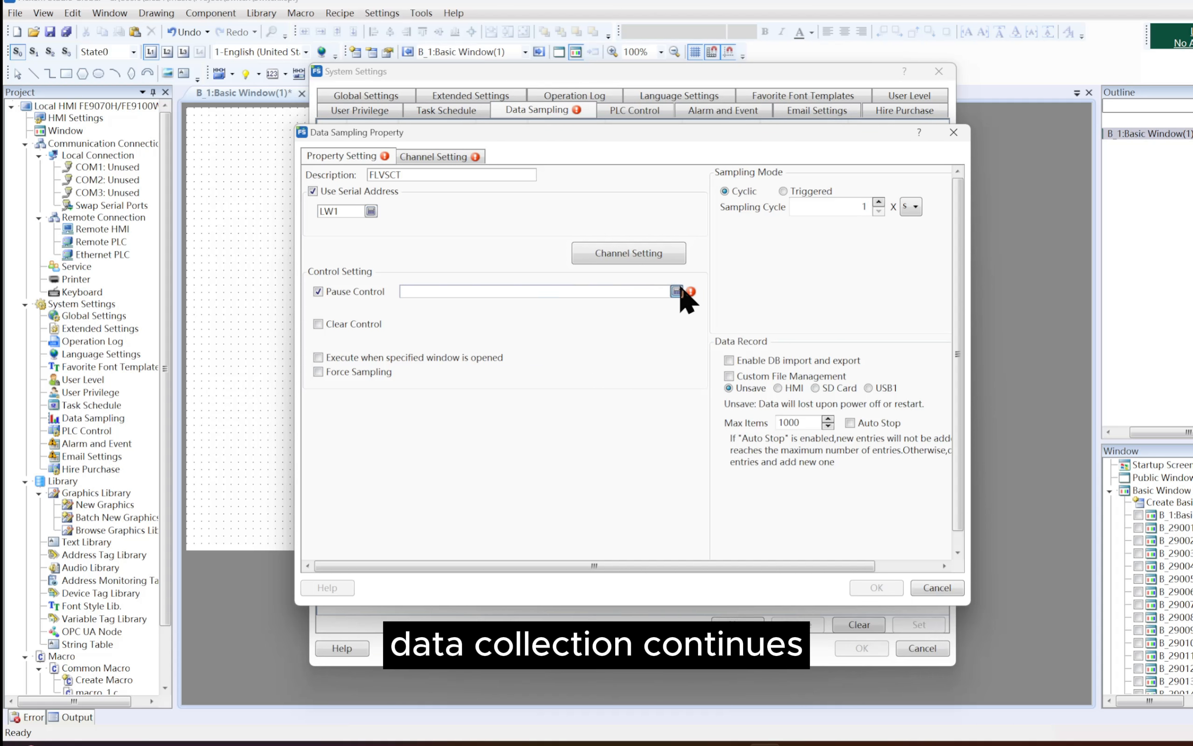
pyautogui.click(675, 290)
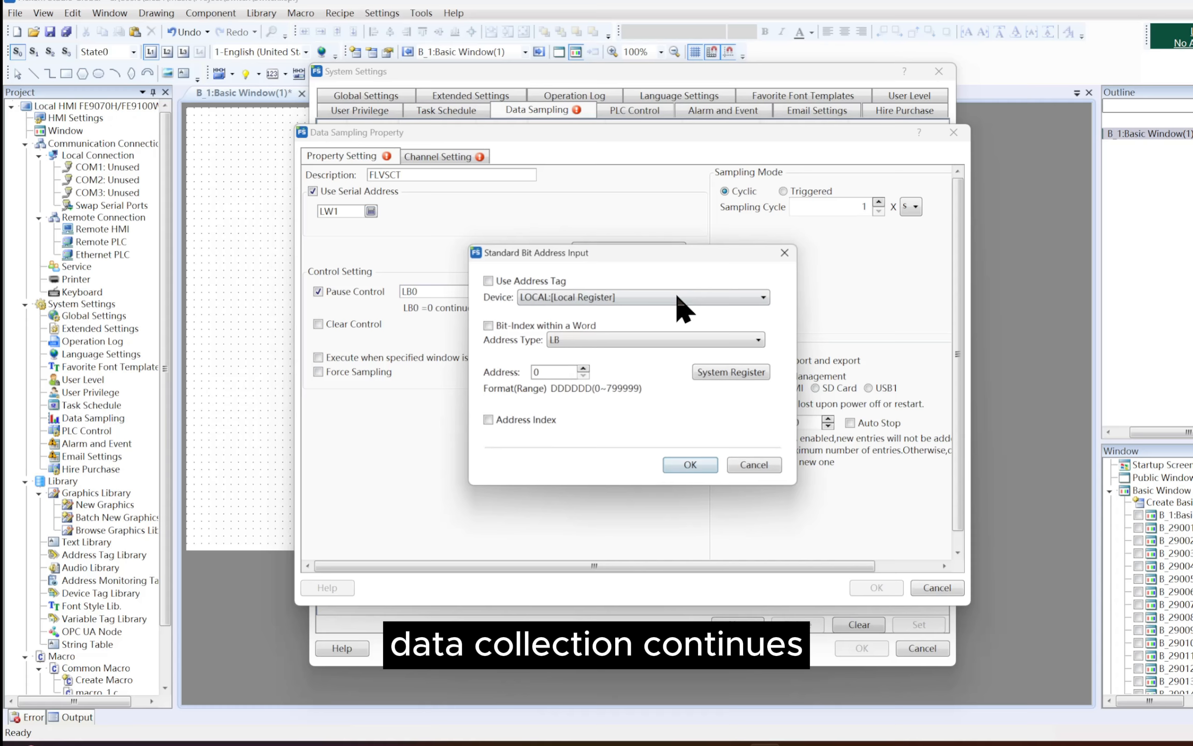
pyautogui.click(584, 368)
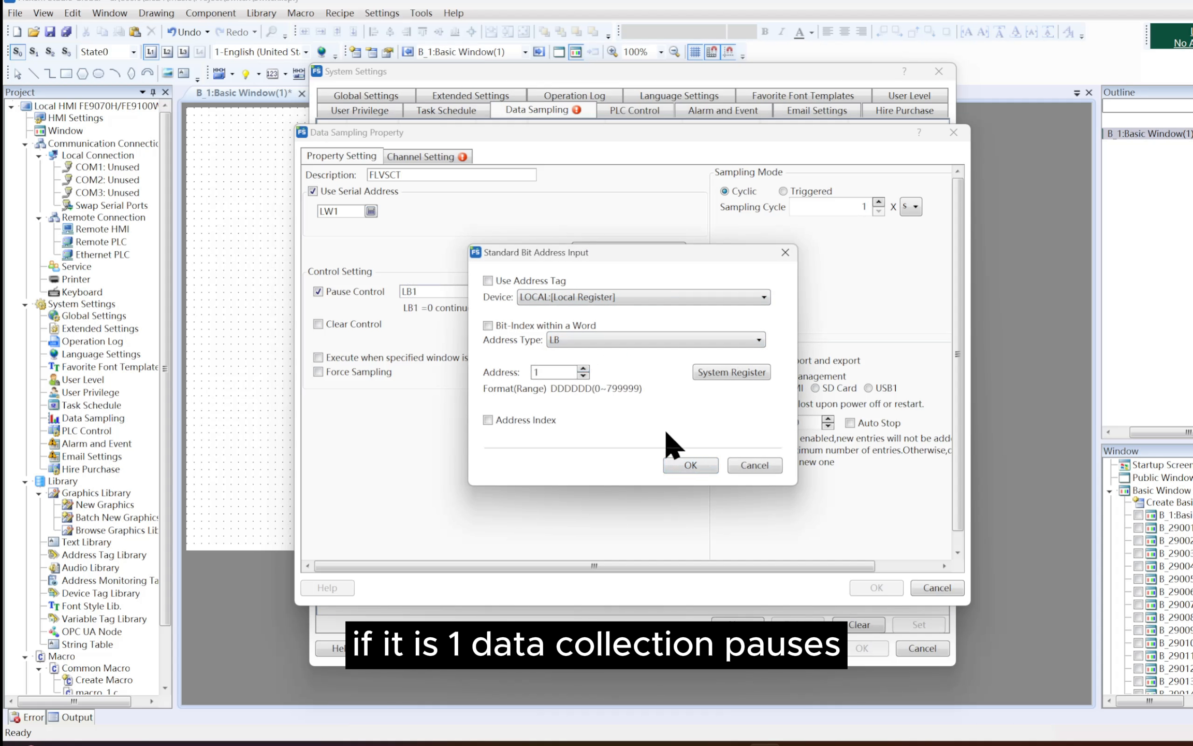
pyautogui.press('Escape')
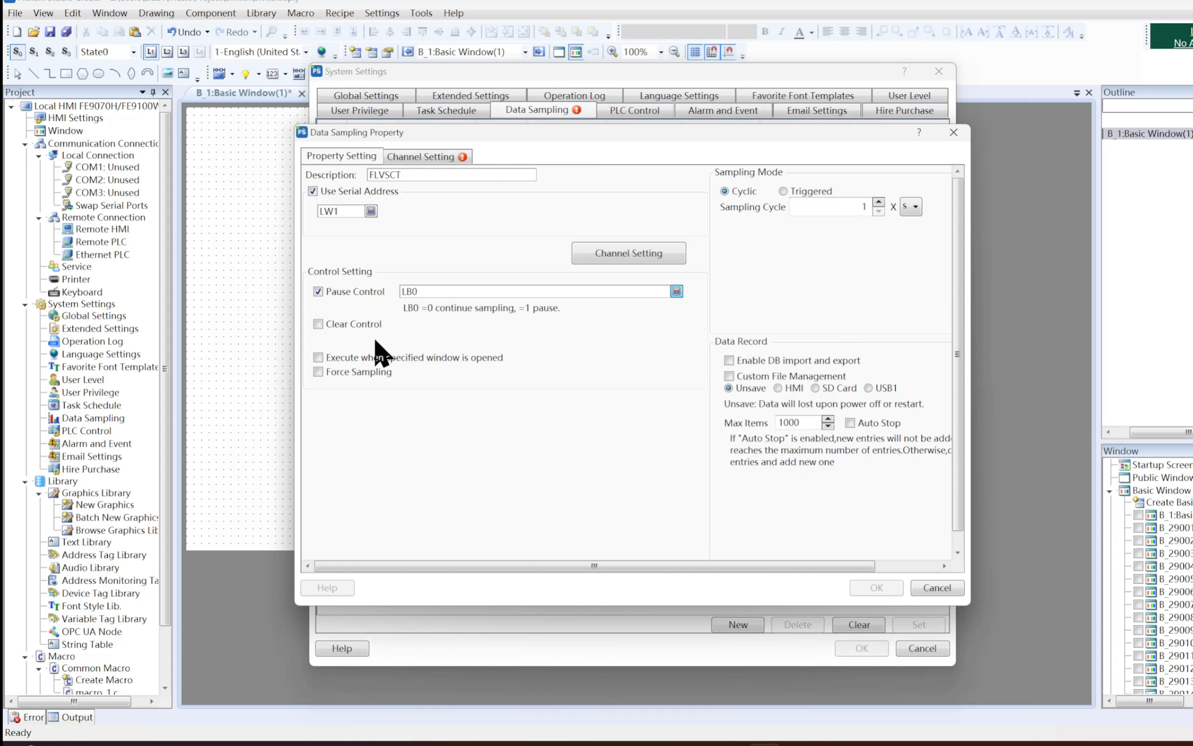
# Enable Clear Control for the sampling with bit address LB1
pyautogui.click(318, 324)
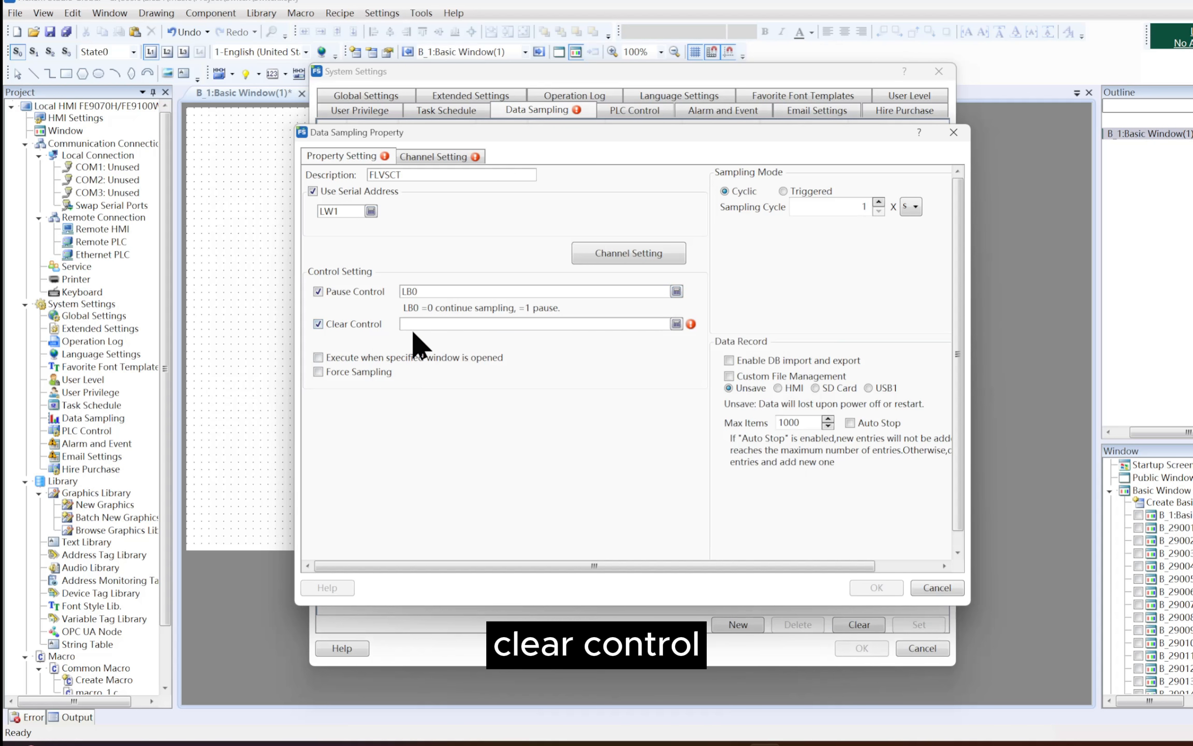
pyautogui.click(677, 324)
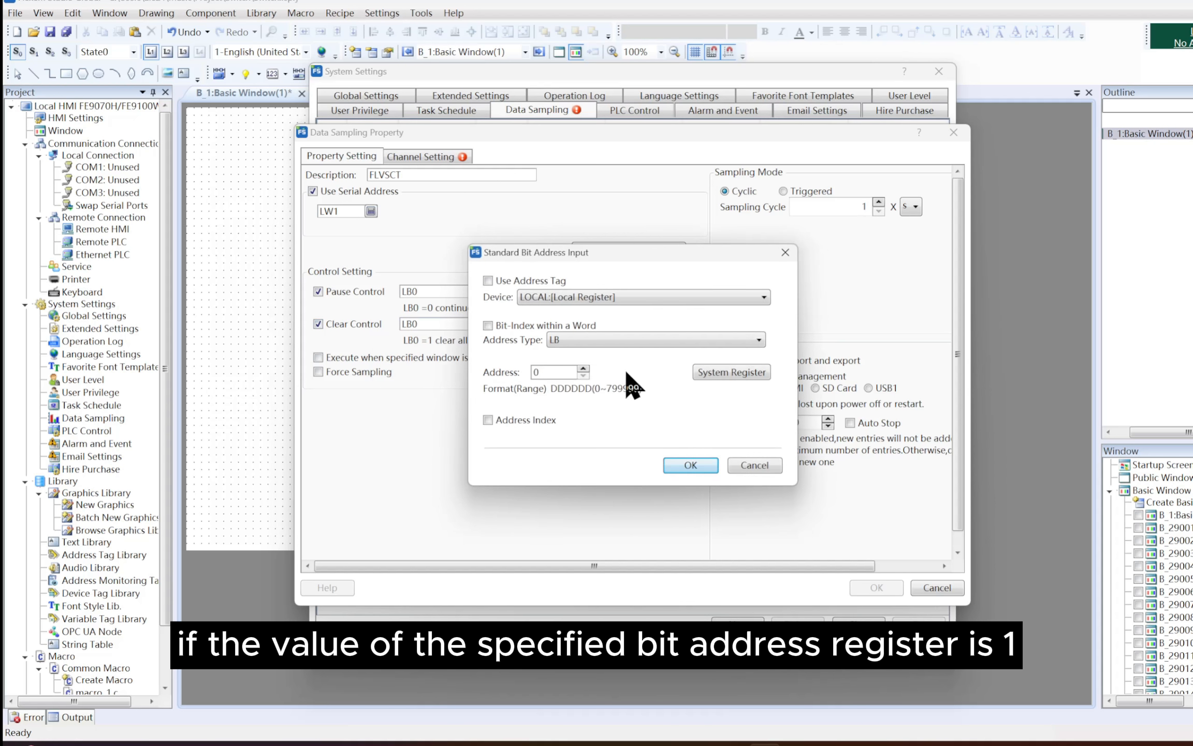
pyautogui.click(584, 368)
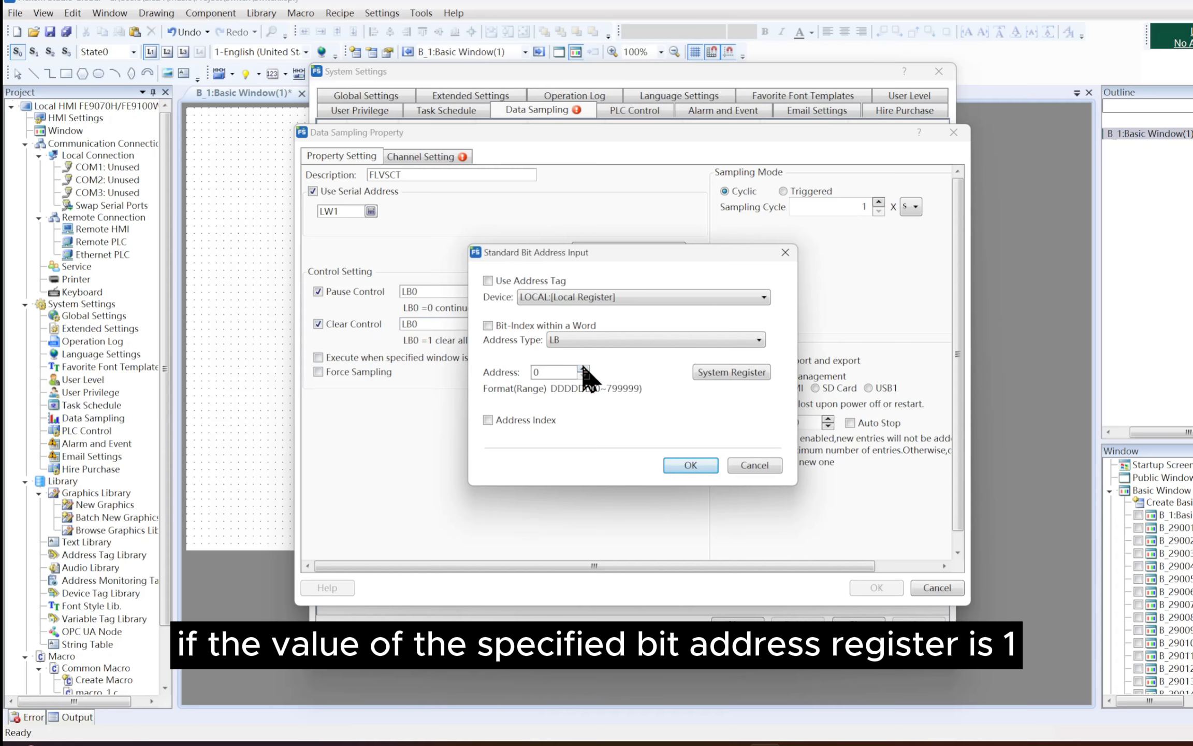
pyautogui.click(681, 465)
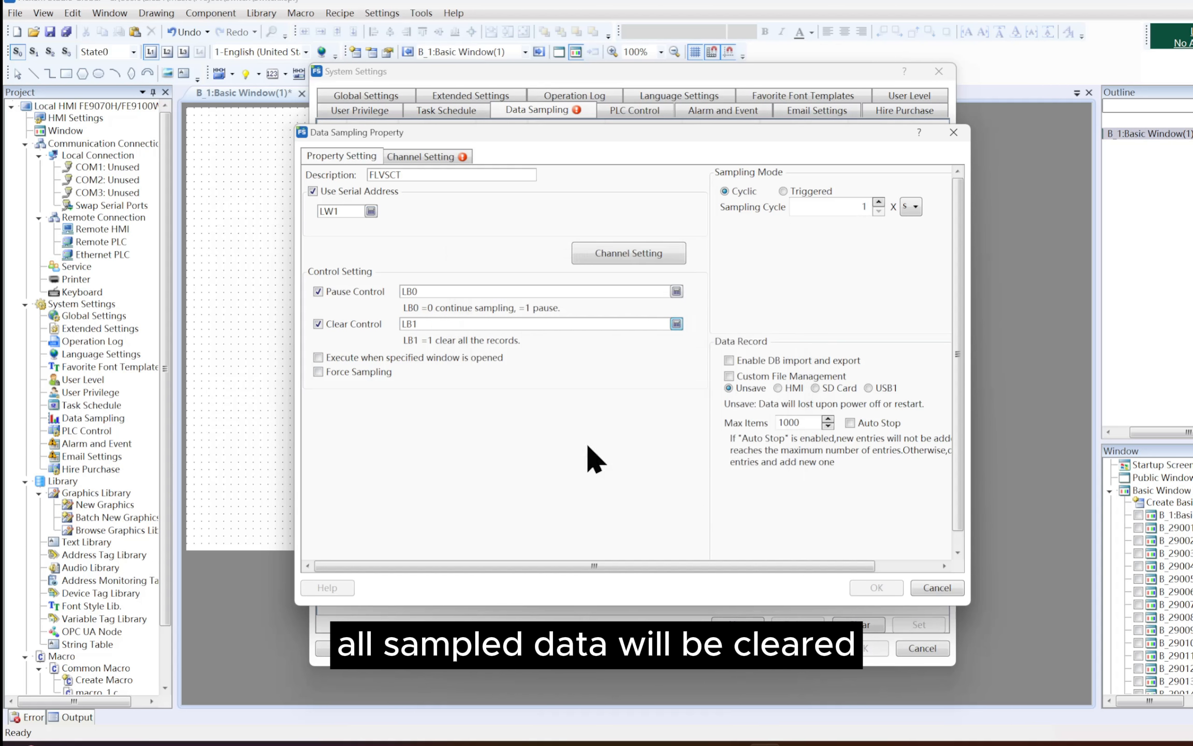
# Enable execution when a specified window is opened, without choosing a window, and turn on Force Sampling
pyautogui.click(439, 358)
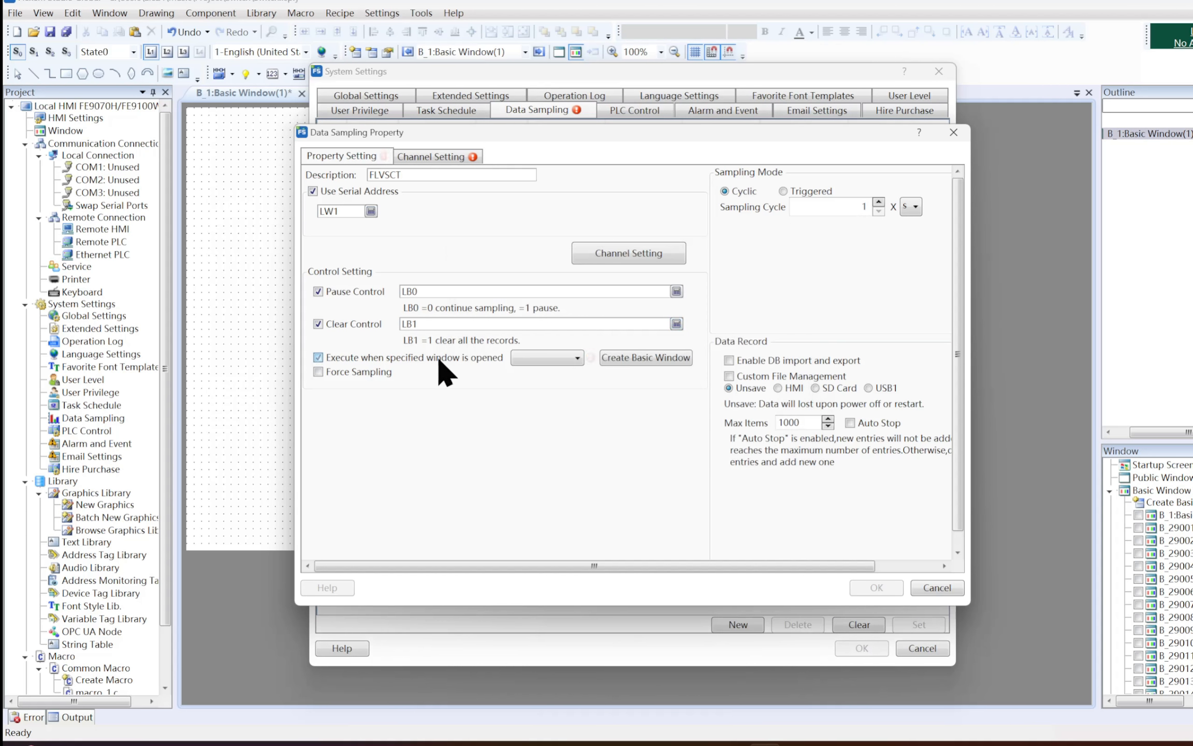
pyautogui.click(577, 357)
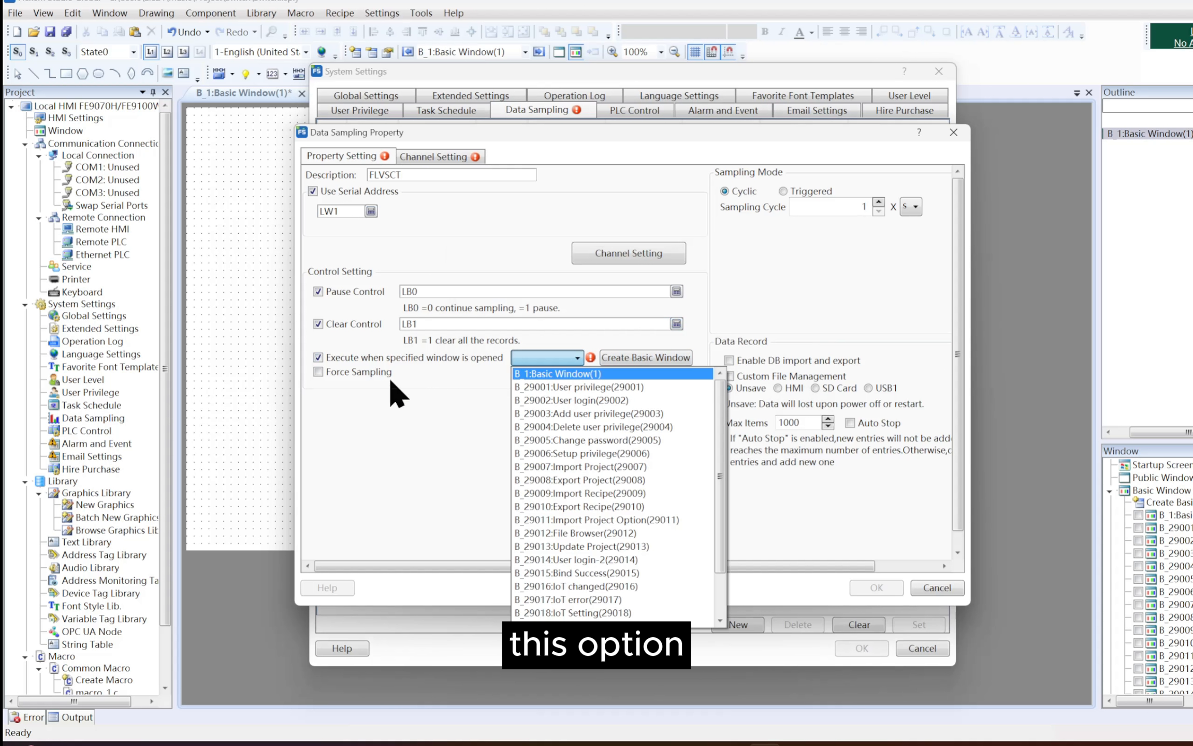
pyautogui.click(371, 372)
pyautogui.click(354, 369)
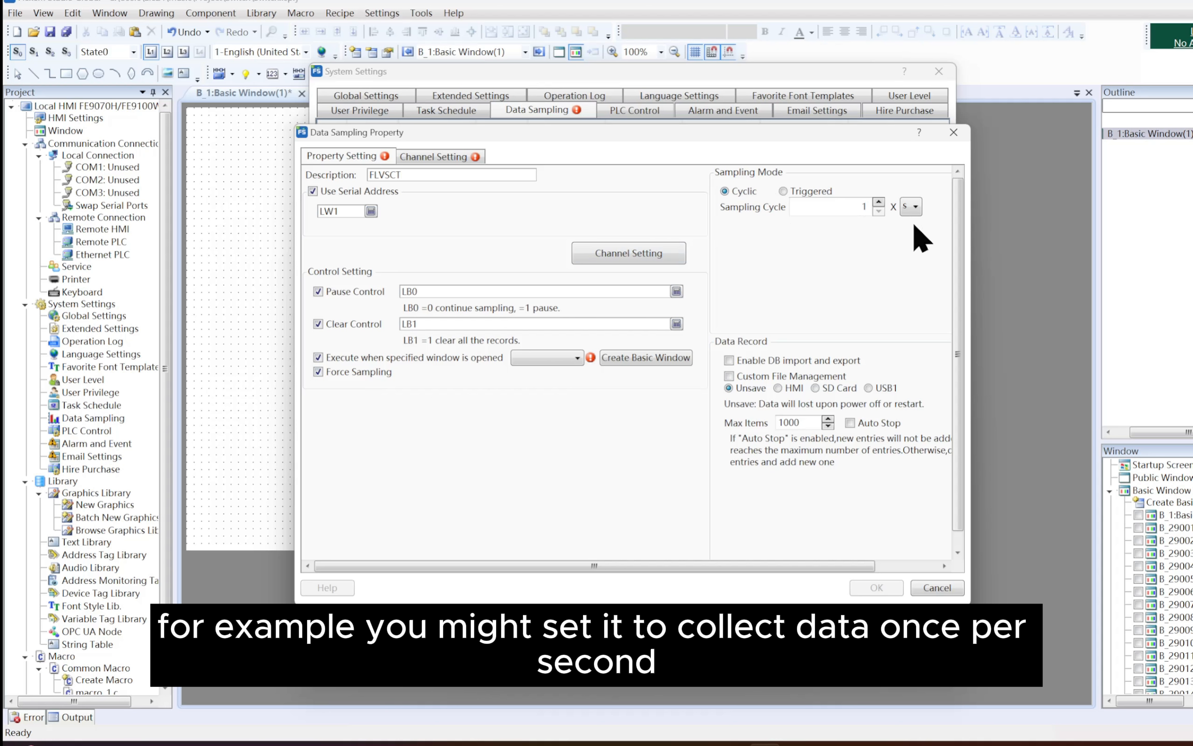
# Switch the sampling mode to Triggered and set the trigger address to LB0
pyautogui.click(914, 207)
pyautogui.click(920, 237)
pyautogui.click(826, 189)
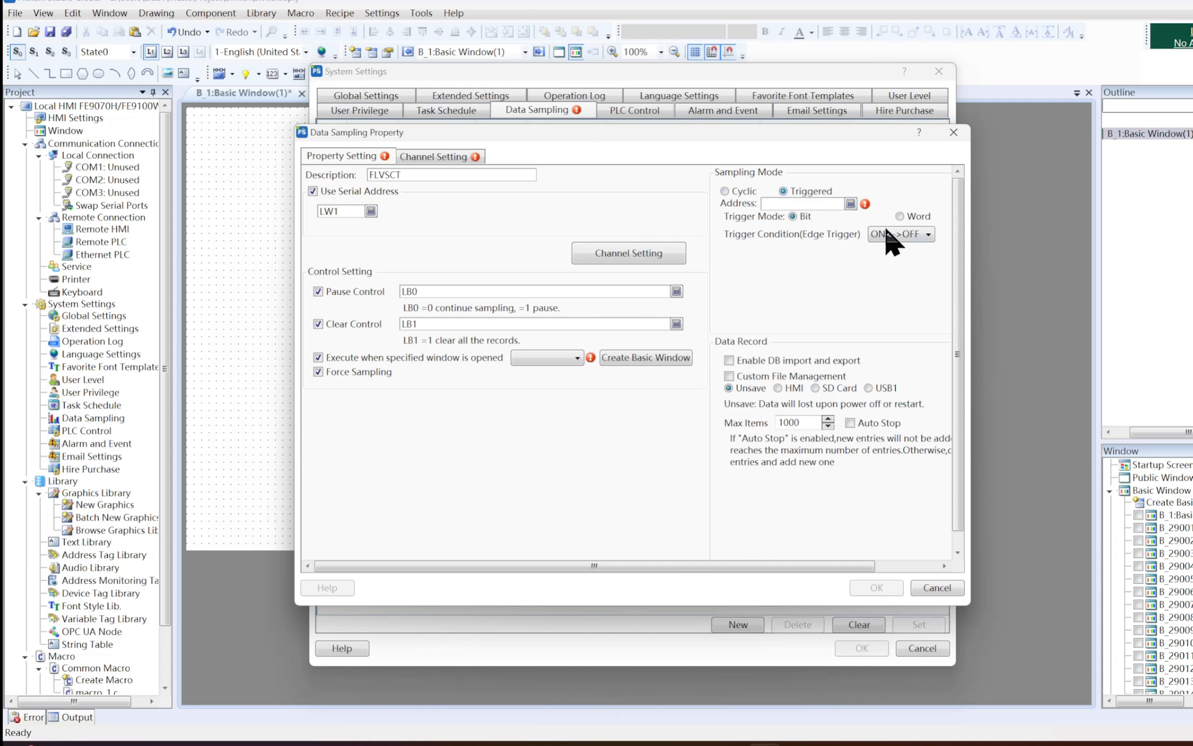
pyautogui.click(851, 203)
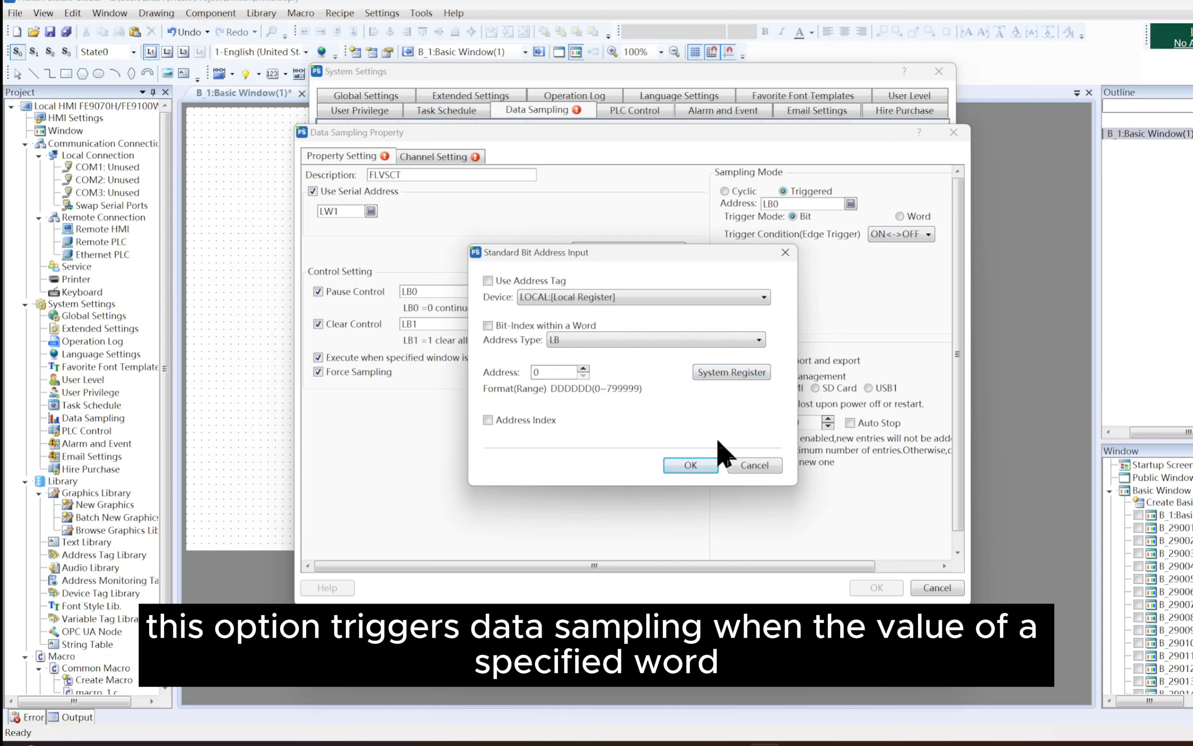
pyautogui.click(694, 464)
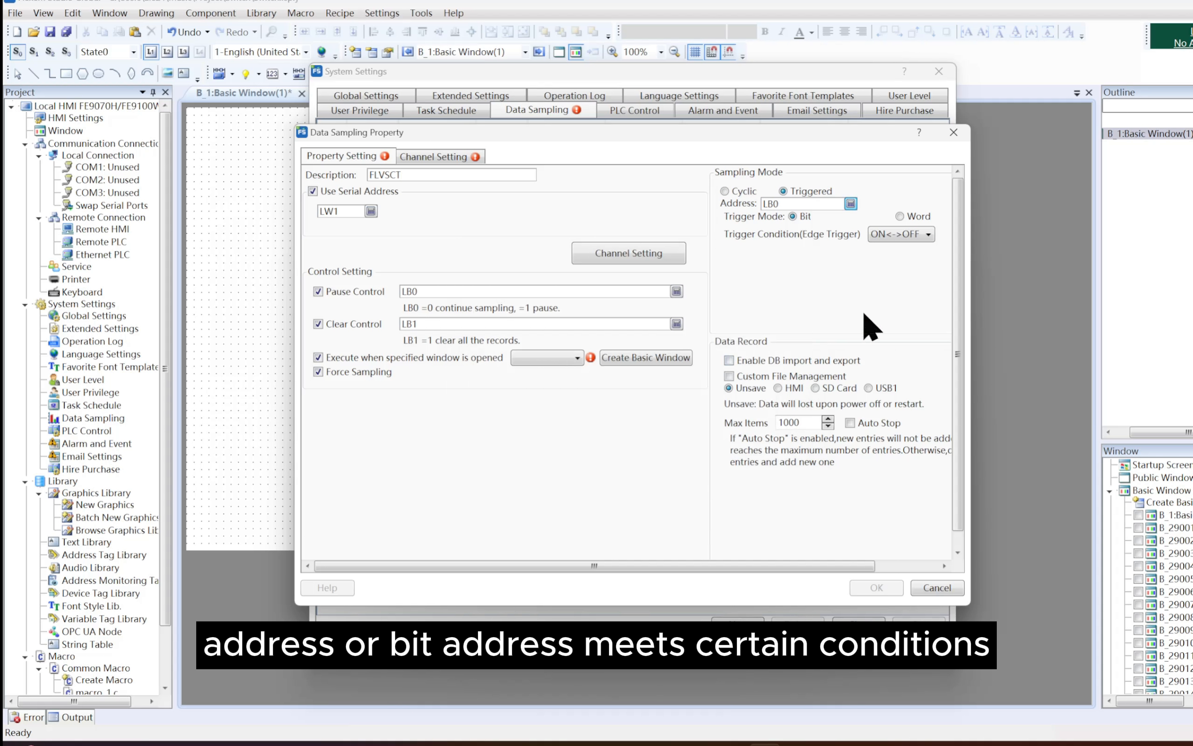
# Enable DB import and export, try turning on Export DB and Import DB in its settings, and discard those changes
pyautogui.click(833, 358)
pyautogui.click(883, 364)
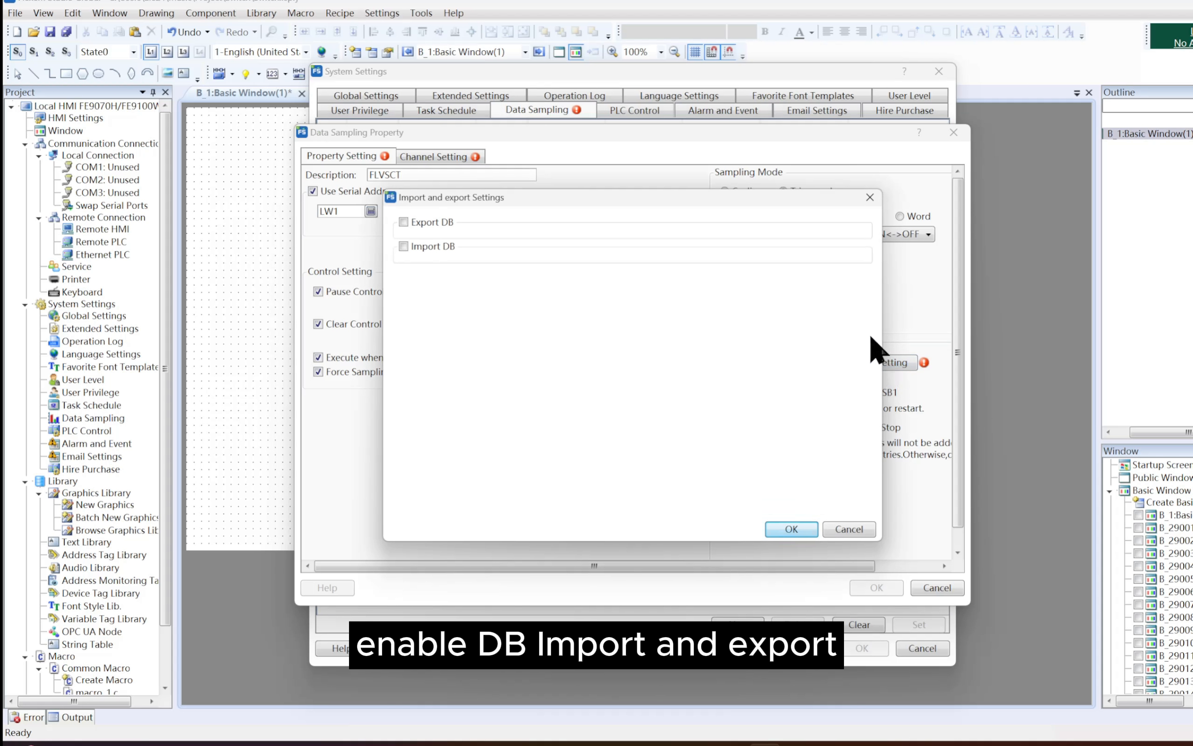
pyautogui.click(424, 222)
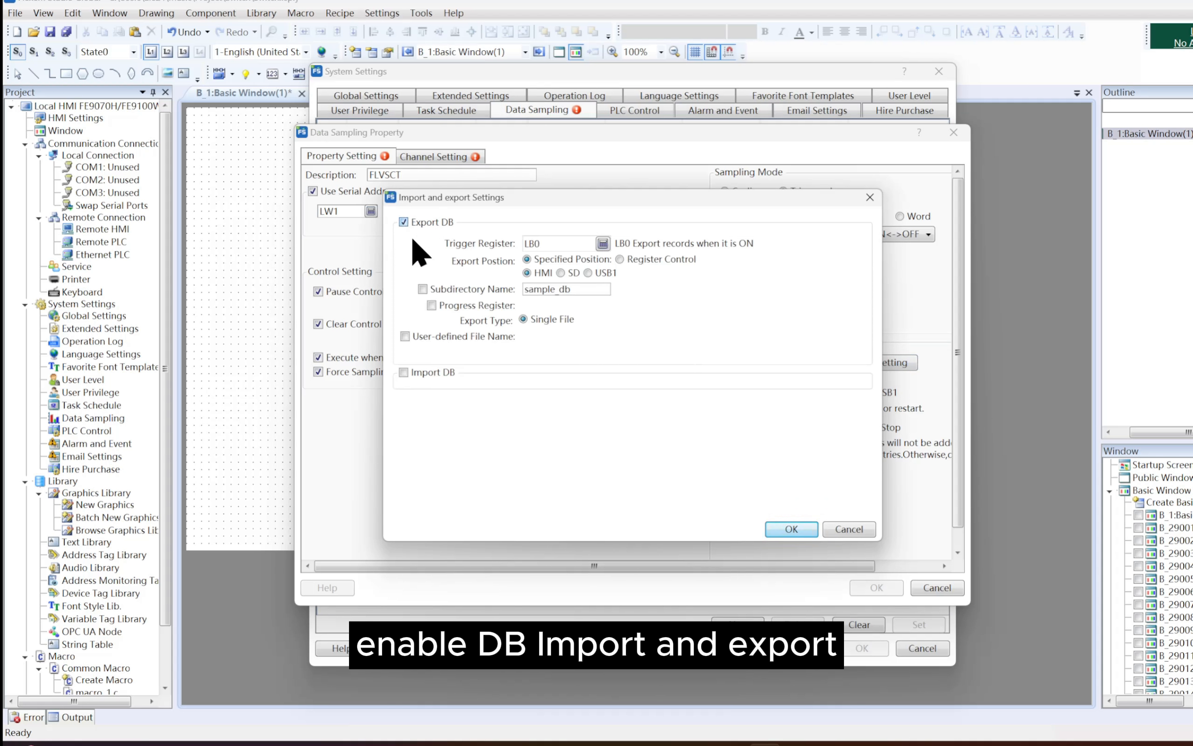
pyautogui.click(404, 372)
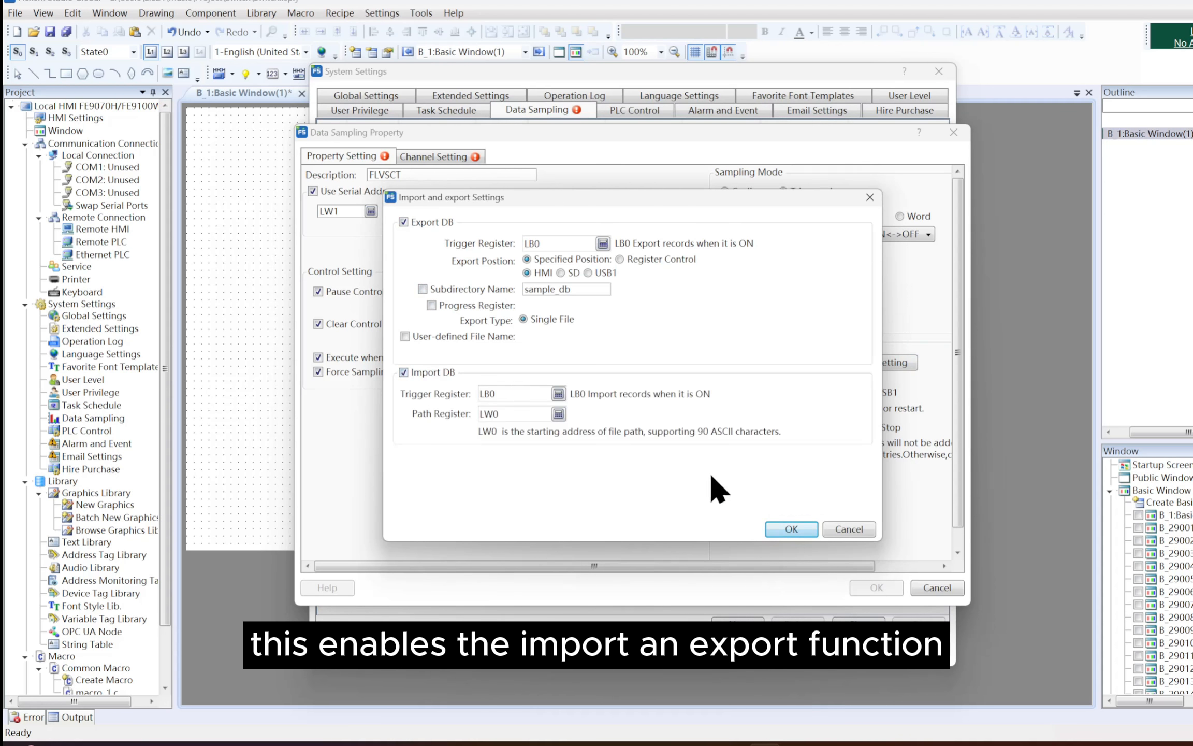
pyautogui.click(842, 533)
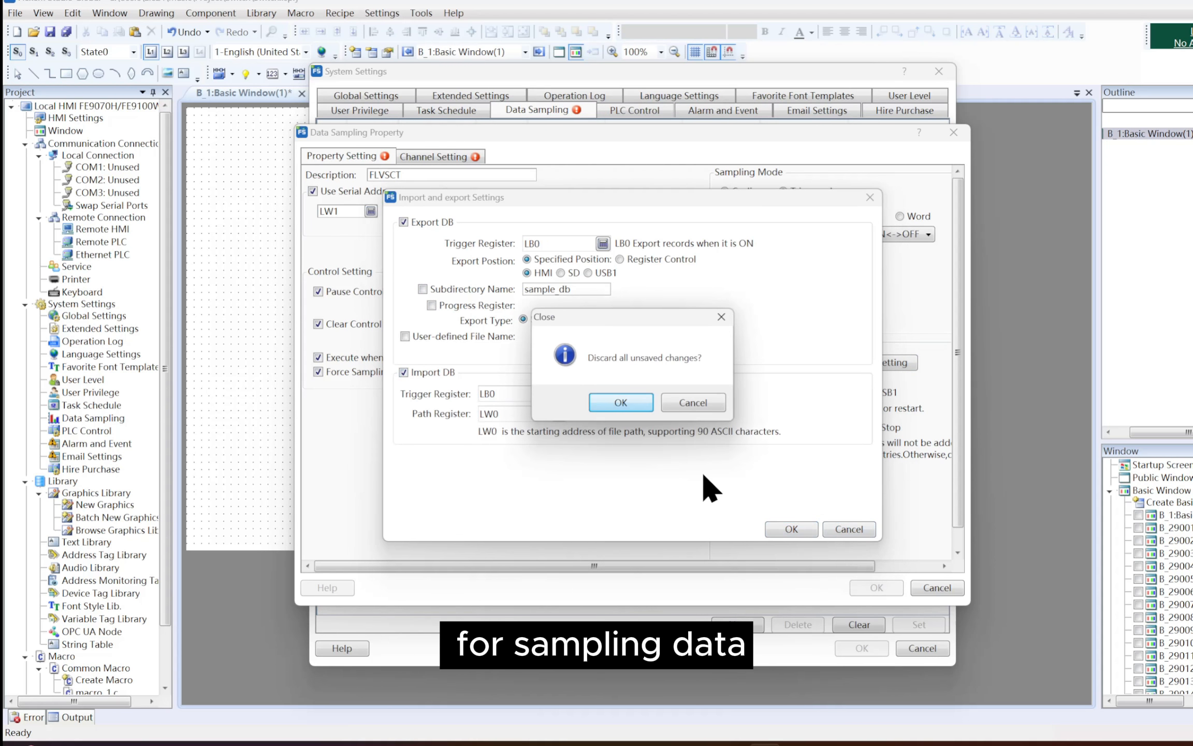
pyautogui.click(621, 402)
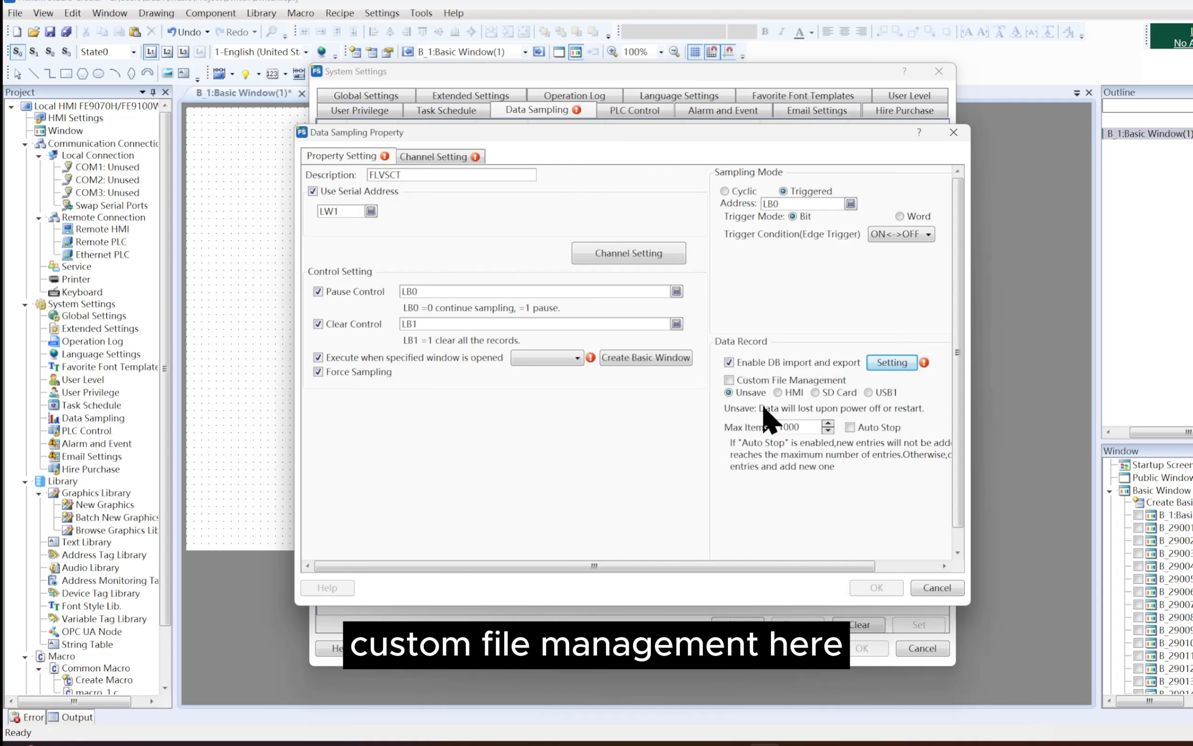
# Enable Custom File Management for the data record and view its settings without changing them
pyautogui.click(729, 380)
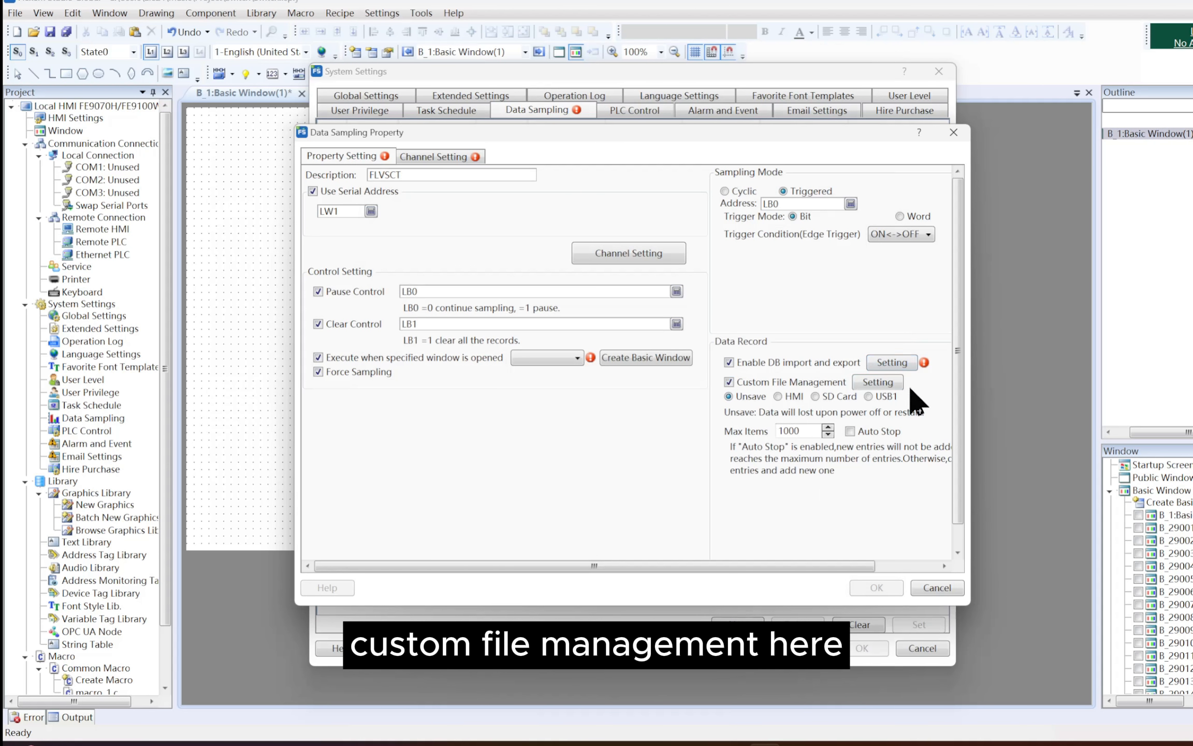
pyautogui.click(878, 381)
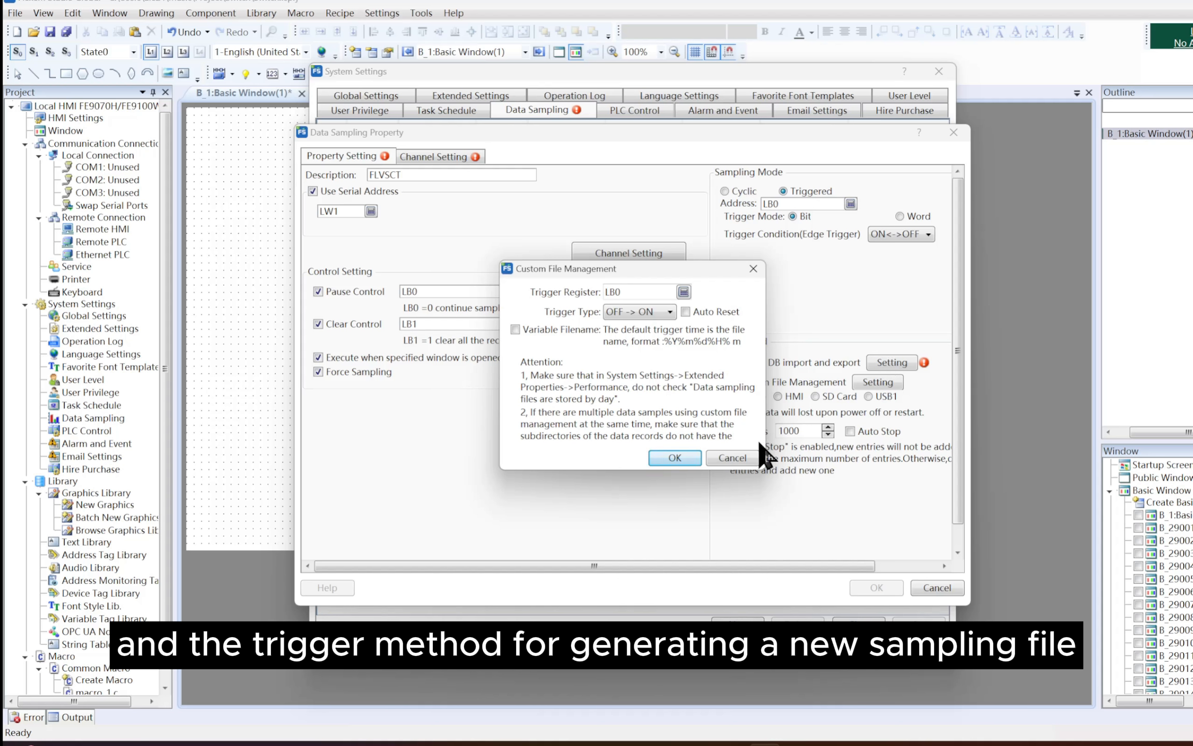
pyautogui.click(746, 457)
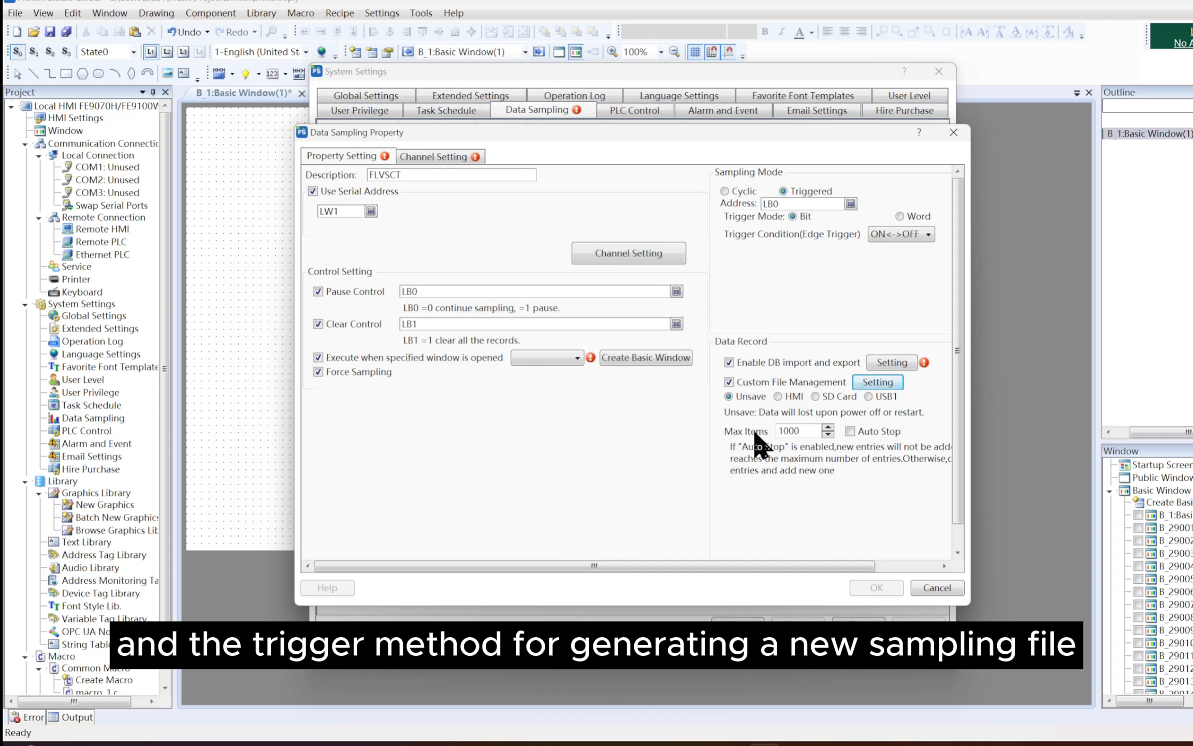
# Choose HMI as the storage location for the sampling data records after trying the other storage options
pyautogui.click(777, 397)
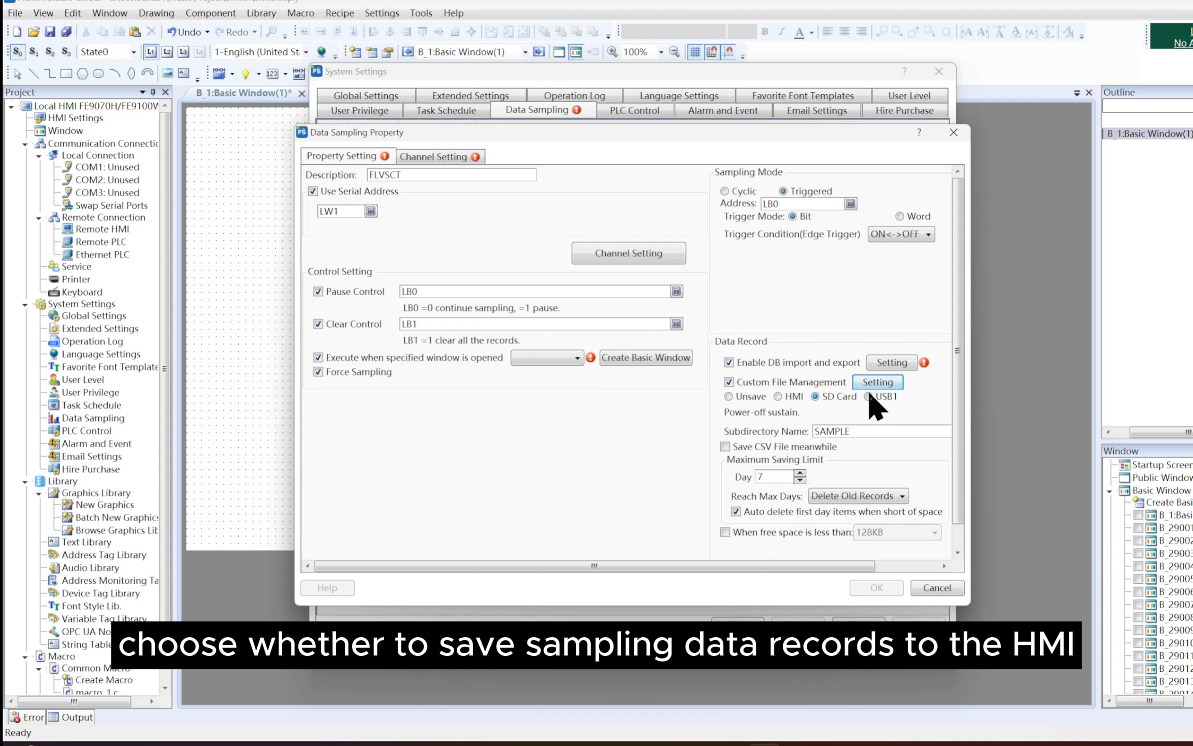
pyautogui.click(754, 398)
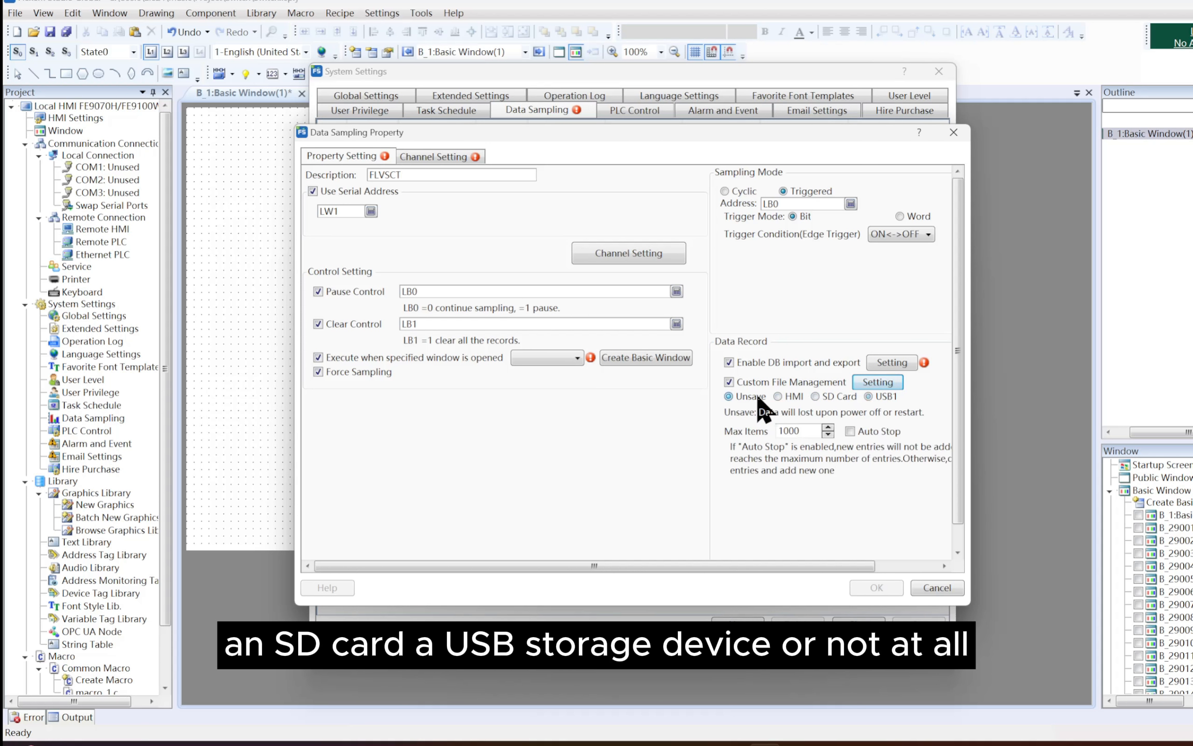
pyautogui.click(777, 396)
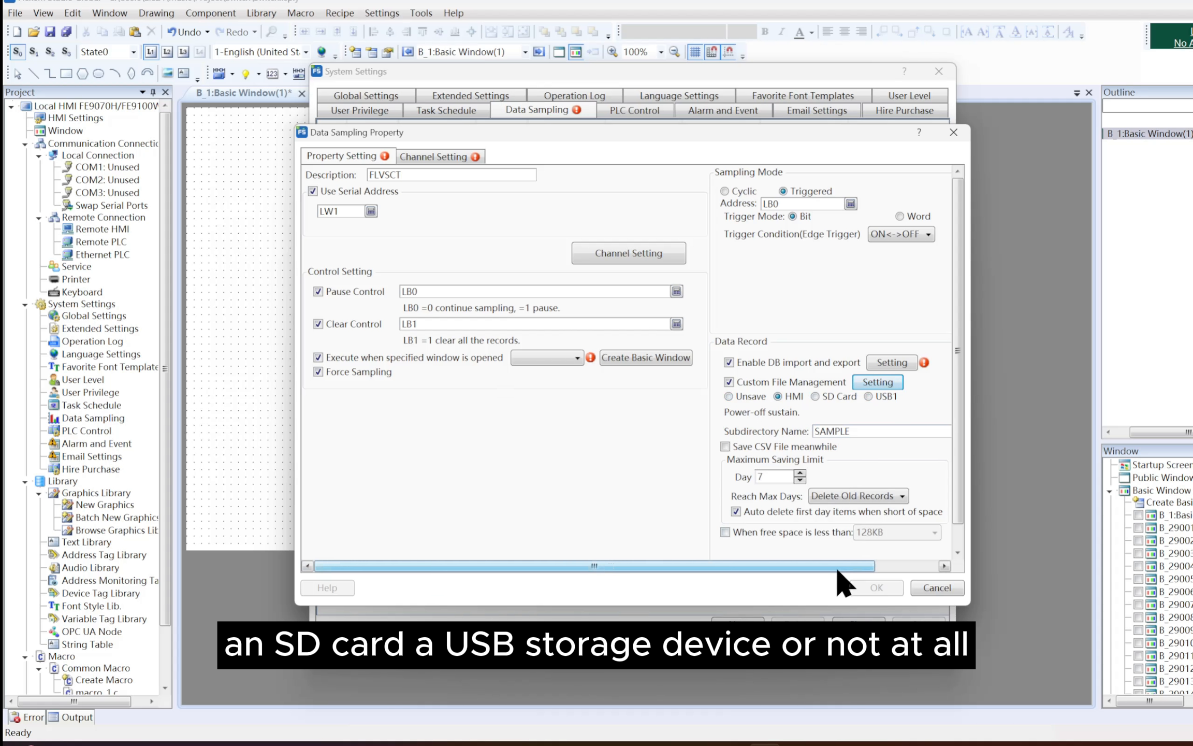
pyautogui.moveTo(837, 564); pyautogui.dragTo(883, 578)
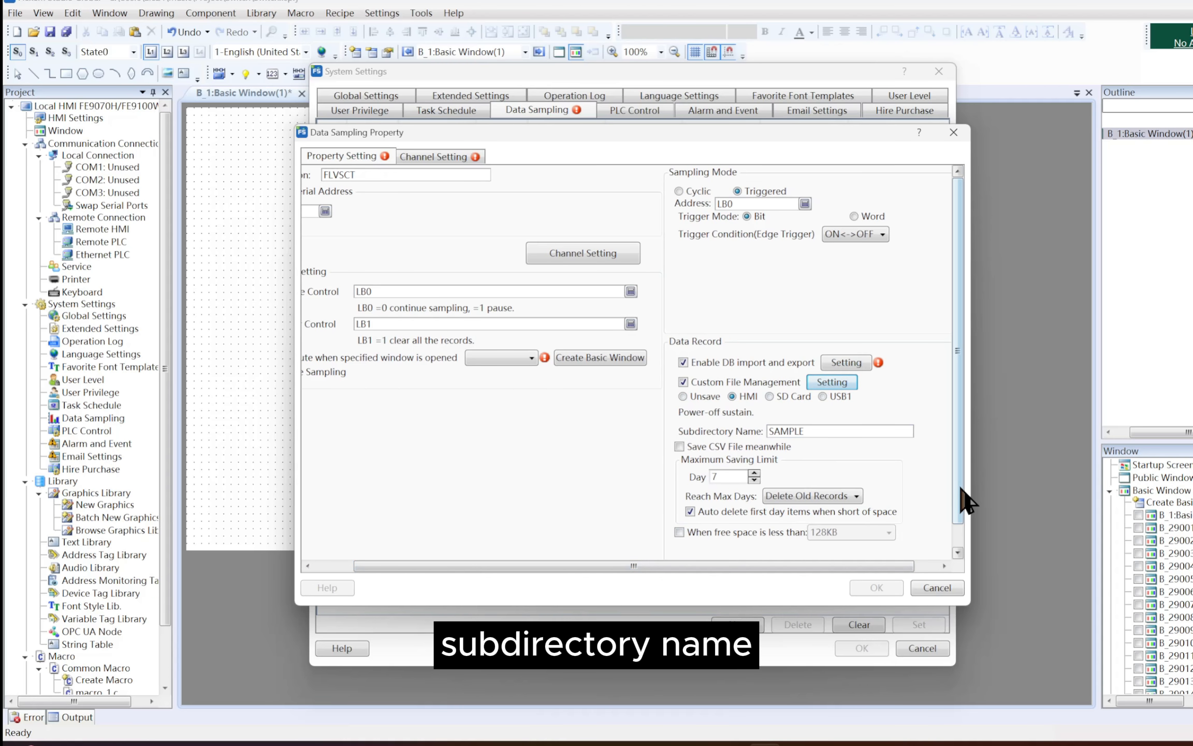
pyautogui.moveTo(959, 495); pyautogui.dragTo(956, 524)
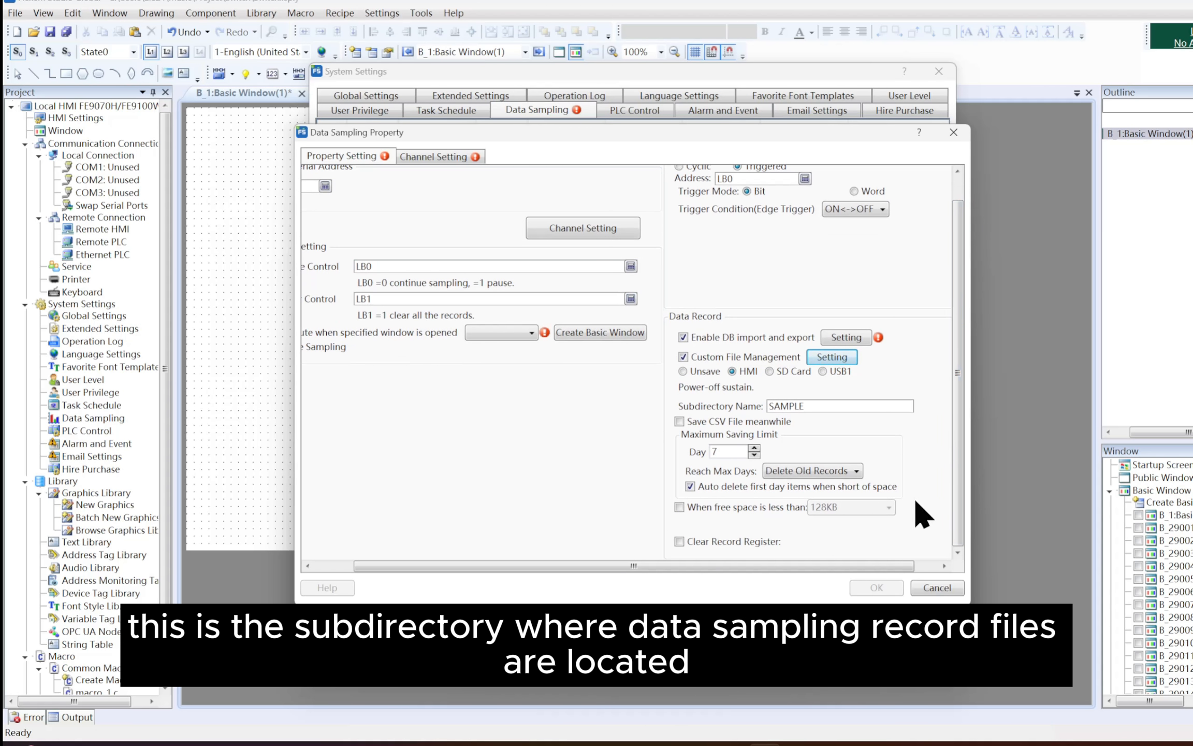
# Enable saving a CSV file alongside the data records and keep Delete Old Records as the action for reaching the maximum days
pyautogui.click(771, 421)
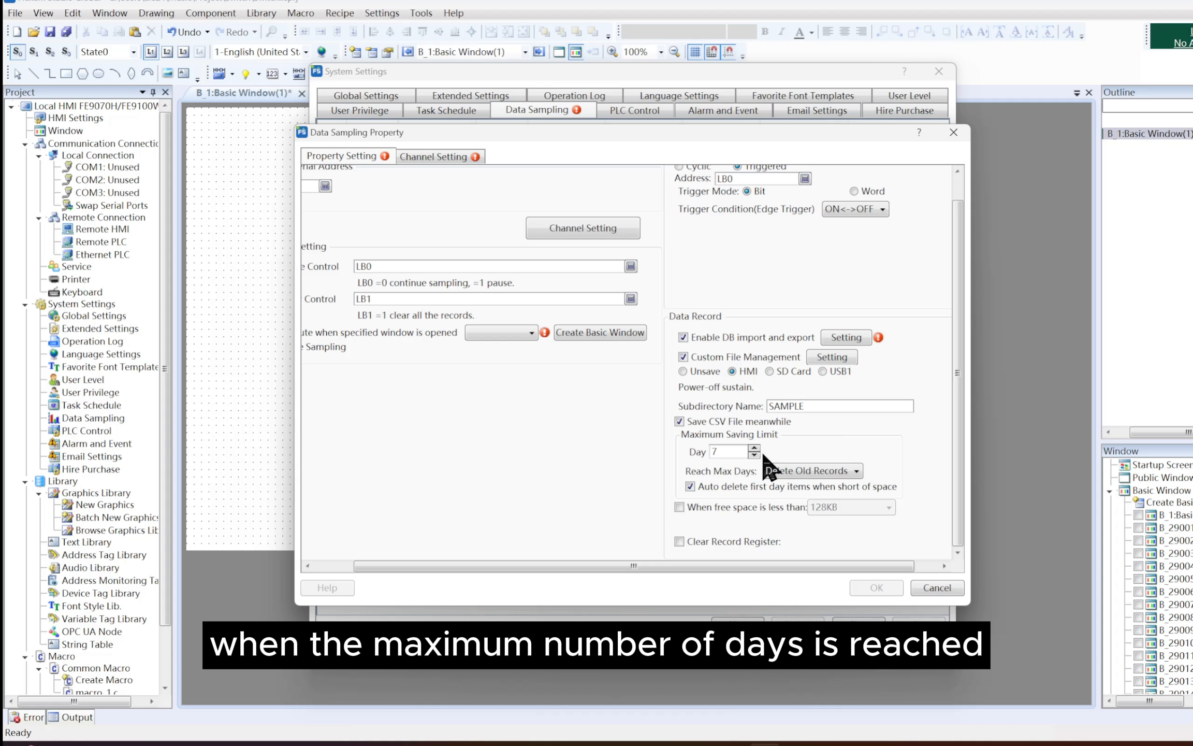
pyautogui.click(834, 470)
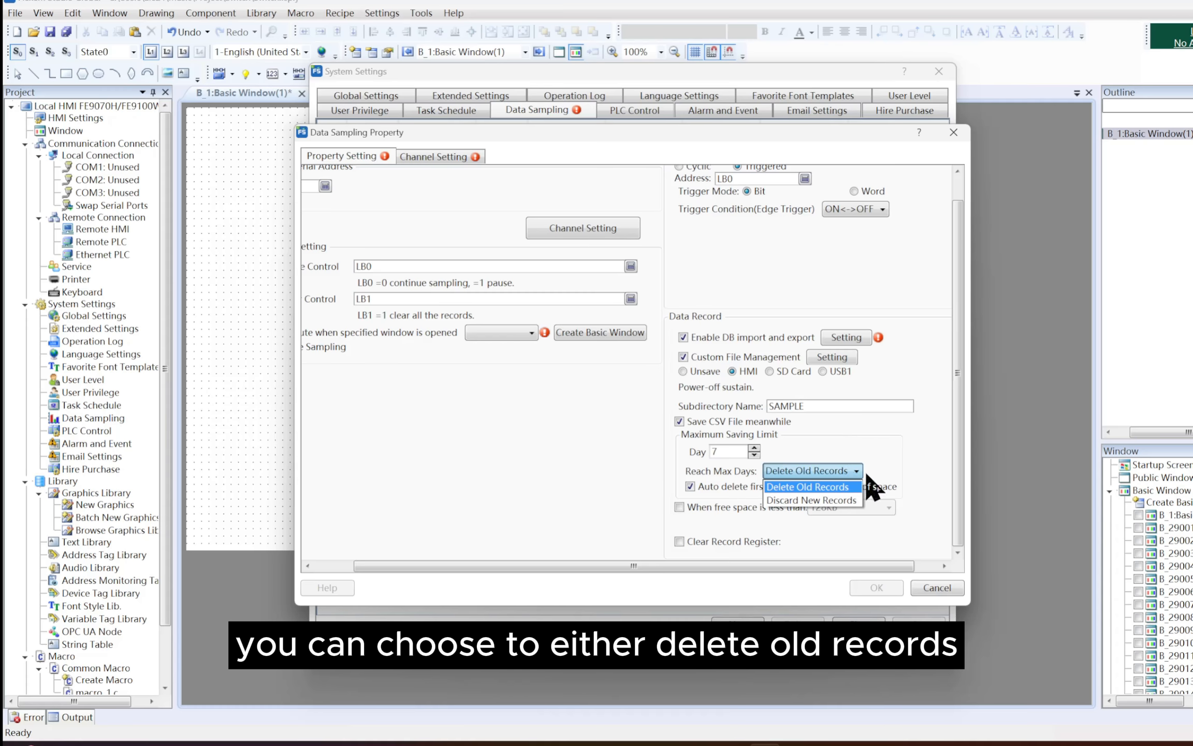
pyautogui.click(900, 454)
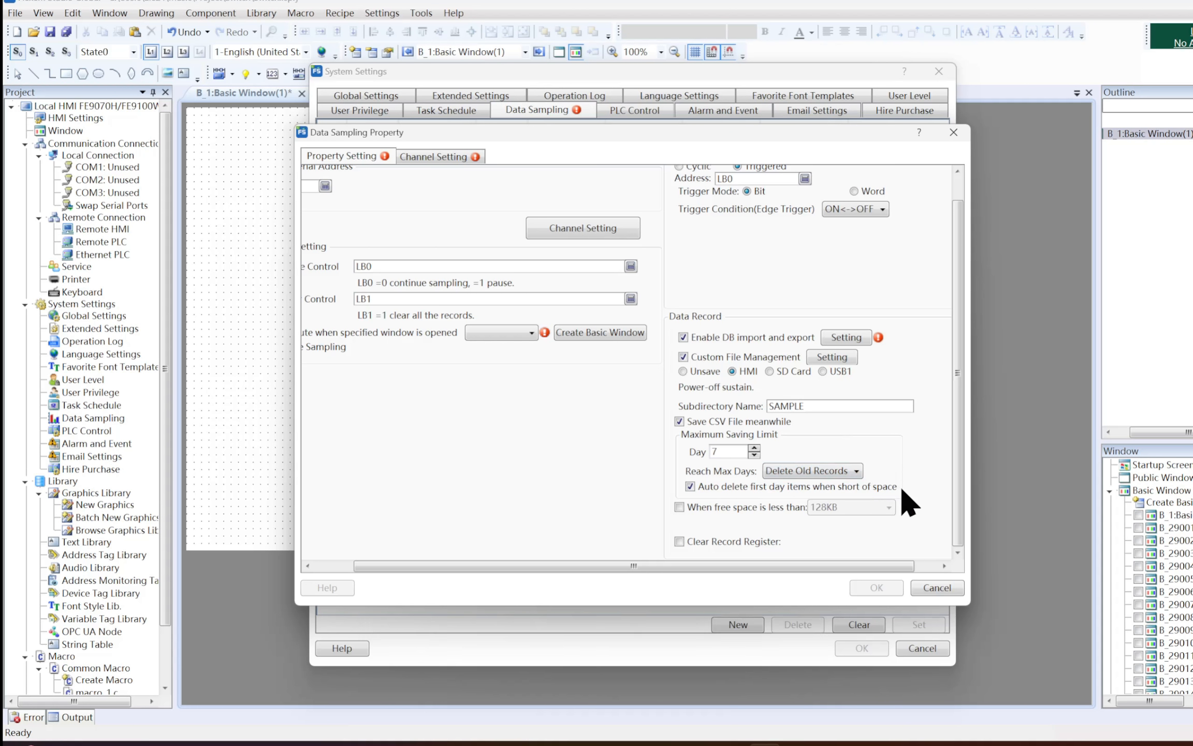
# Enable the low free space notification for the data record and set its notify register to LB0
pyautogui.click(794, 507)
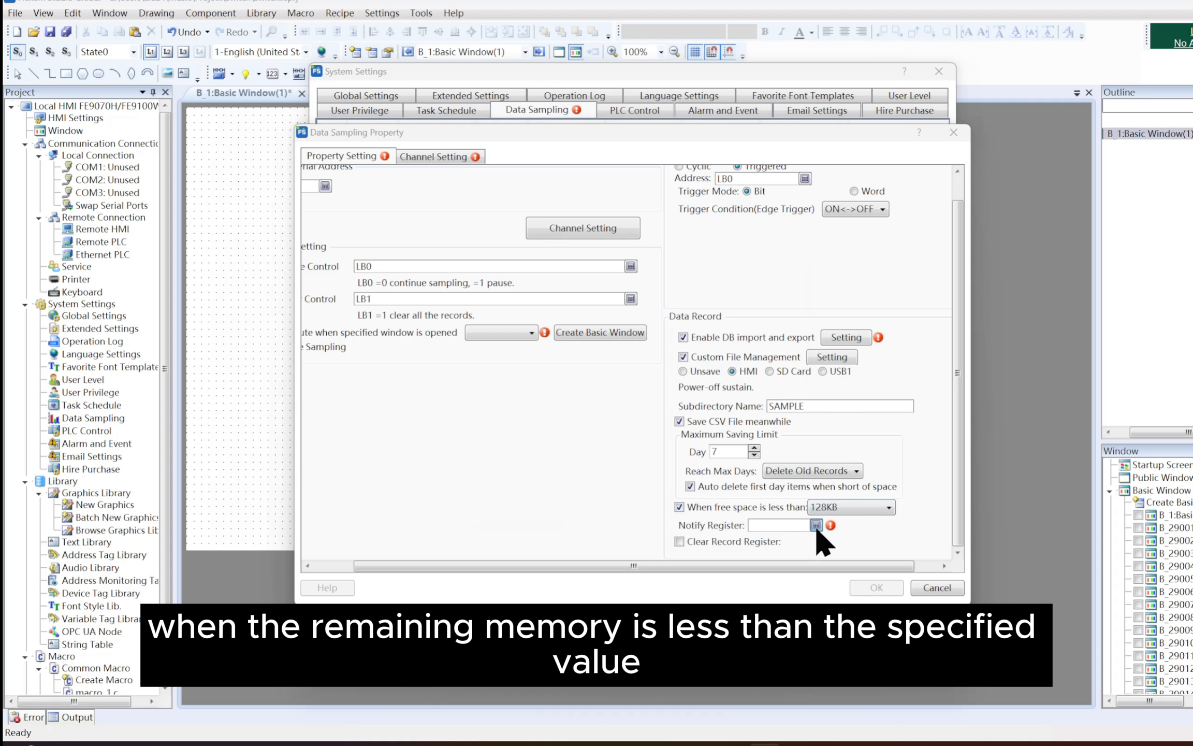
pyautogui.click(815, 525)
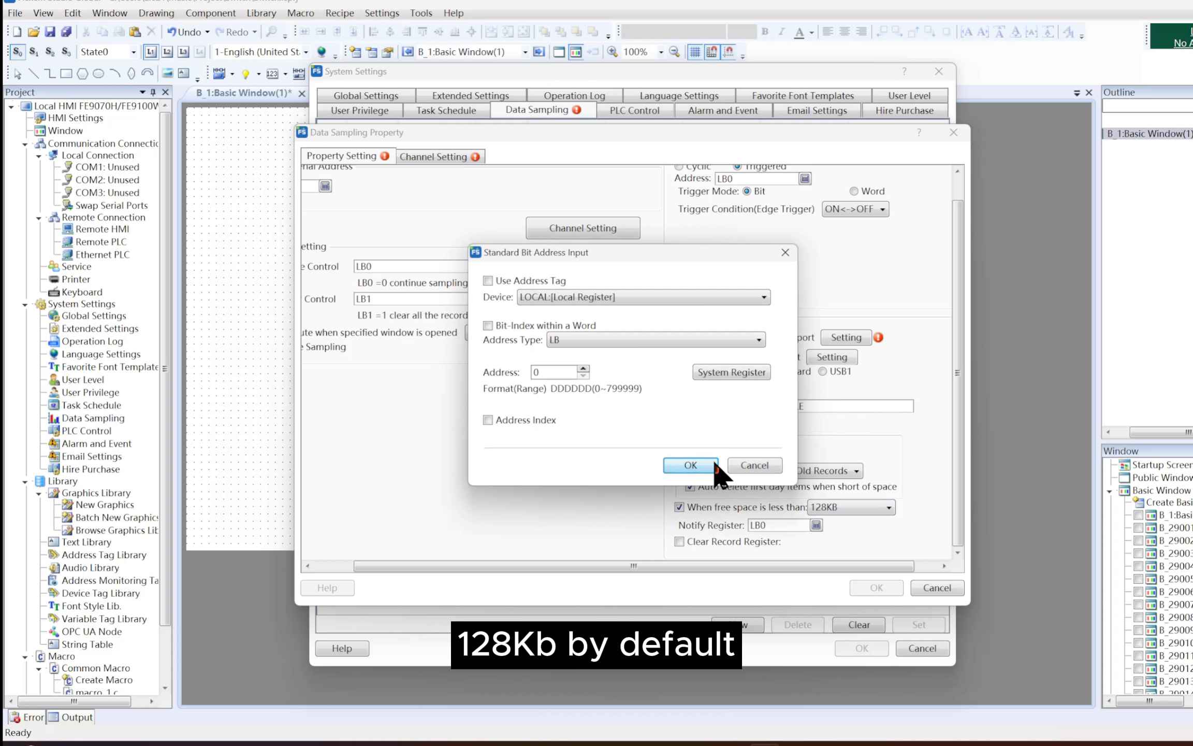
pyautogui.click(713, 463)
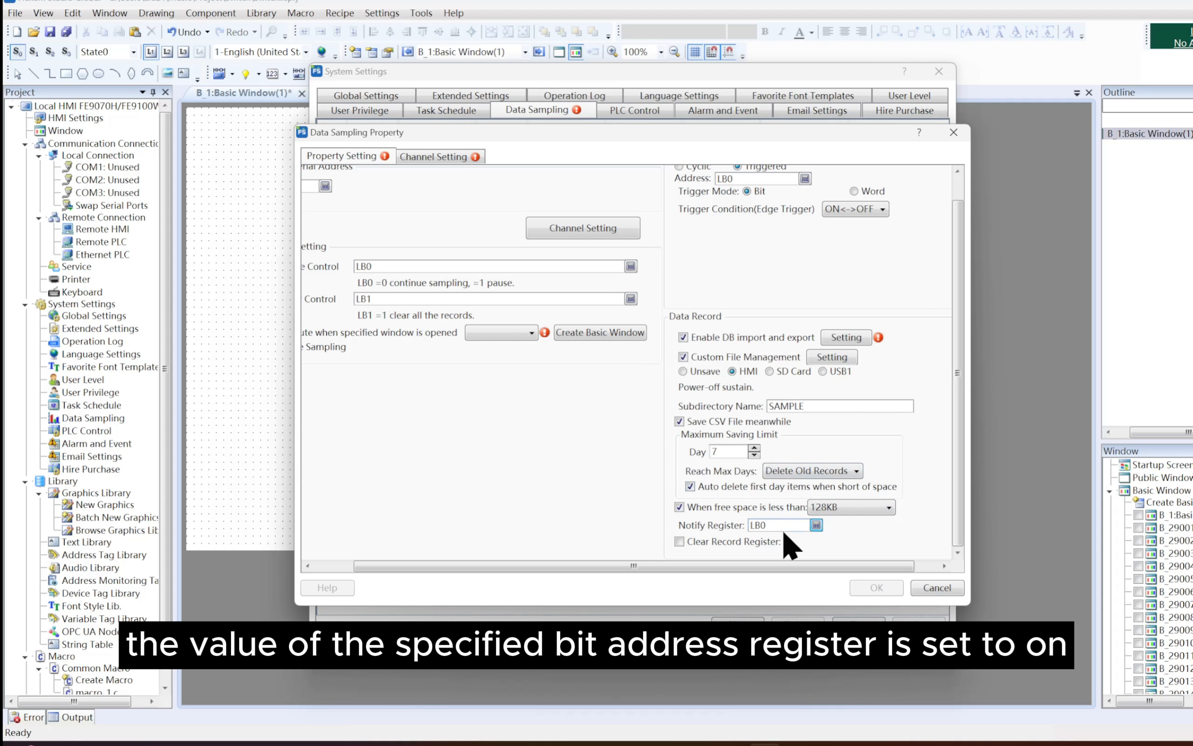
# Enable the Clear Record Register for the data record and set its address to LB2
pyautogui.click(761, 535)
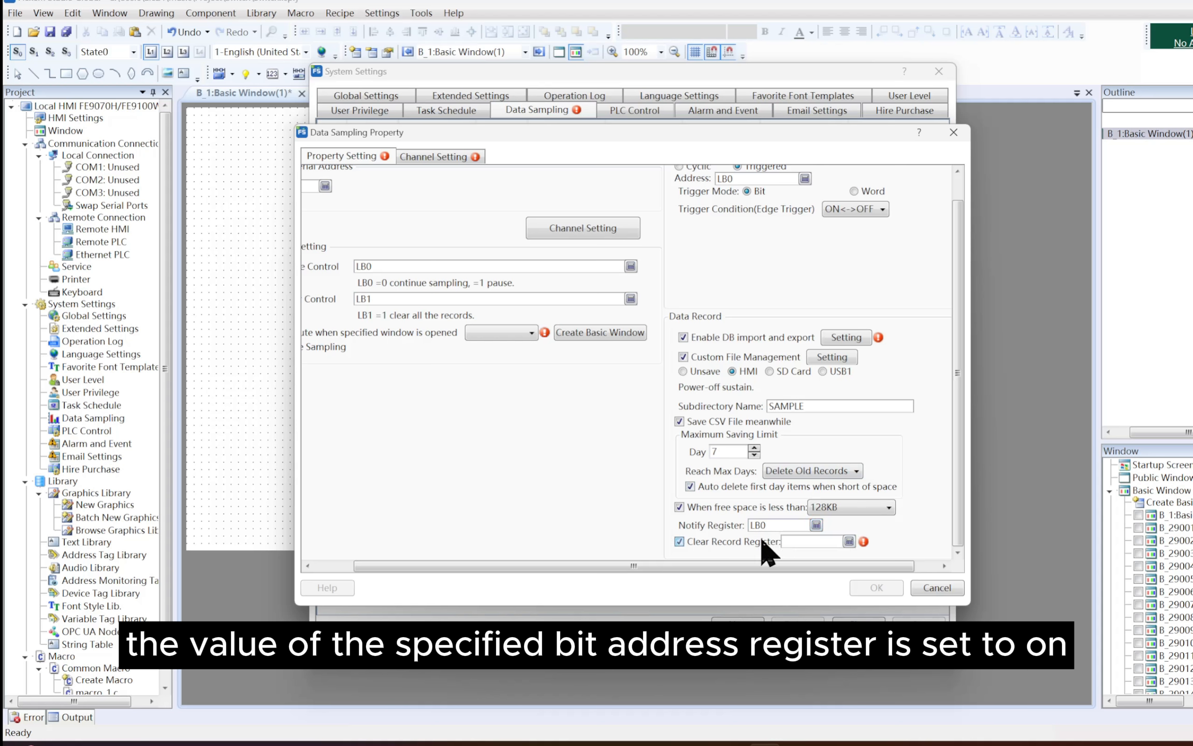
pyautogui.click(848, 541)
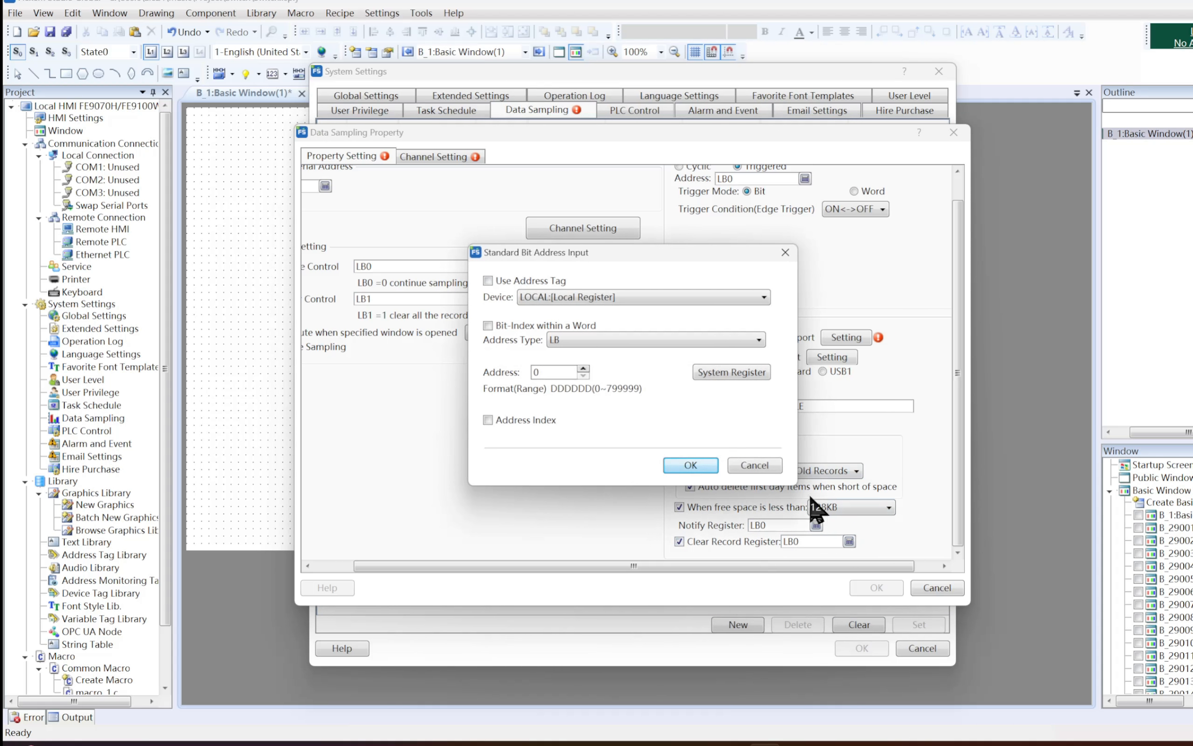
pyautogui.click(583, 369)
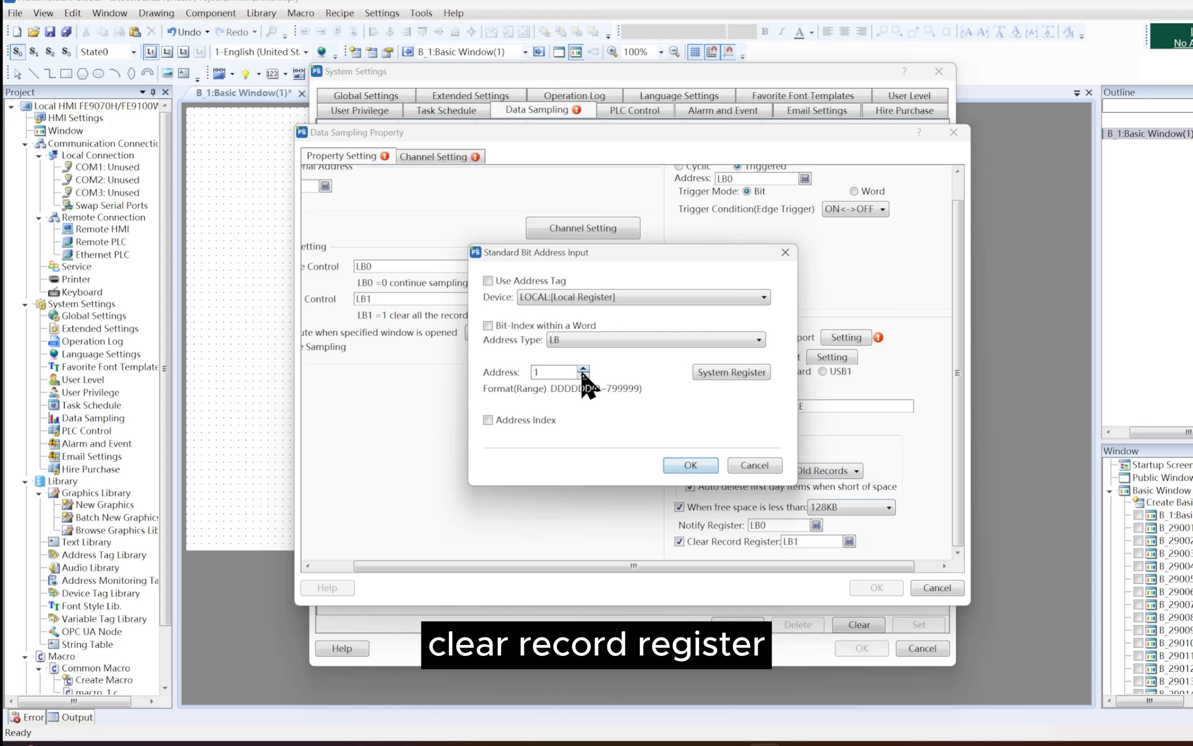
pyautogui.click(584, 369)
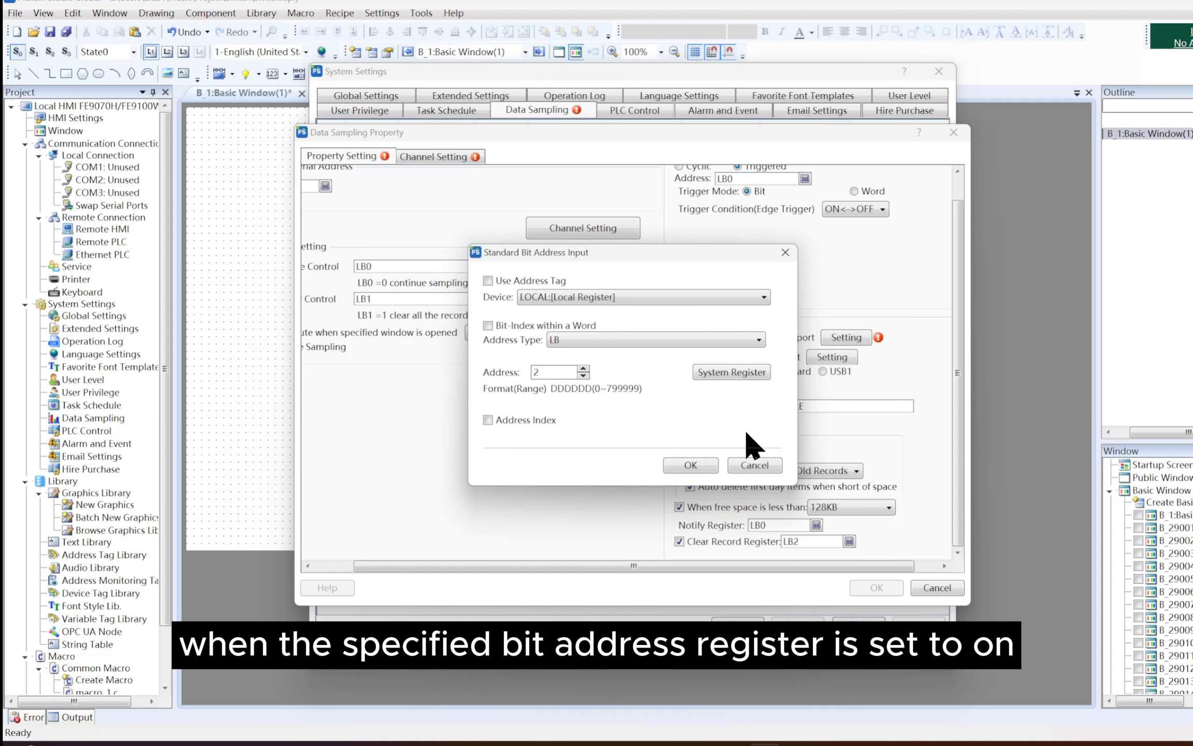
pyautogui.click(706, 463)
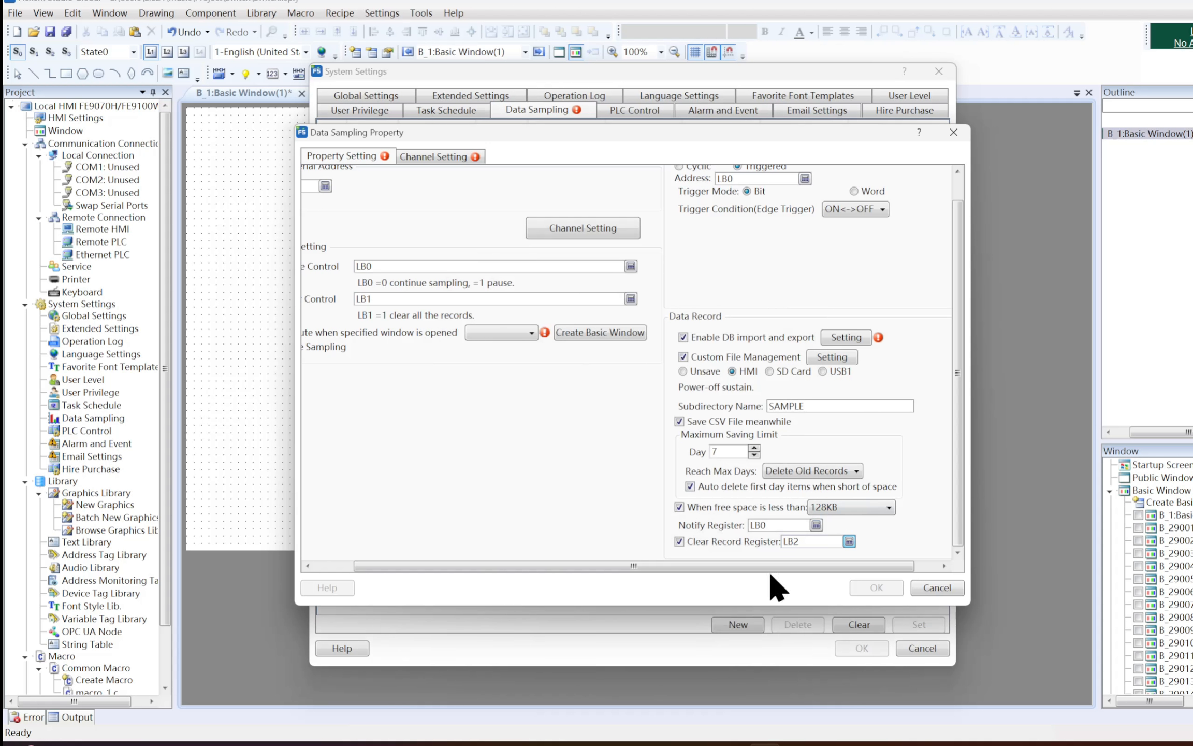
# Create one sampling channel, keep its data type as 16-bit Unsigned, and confirm the data sampling properties
pyautogui.click(445, 155)
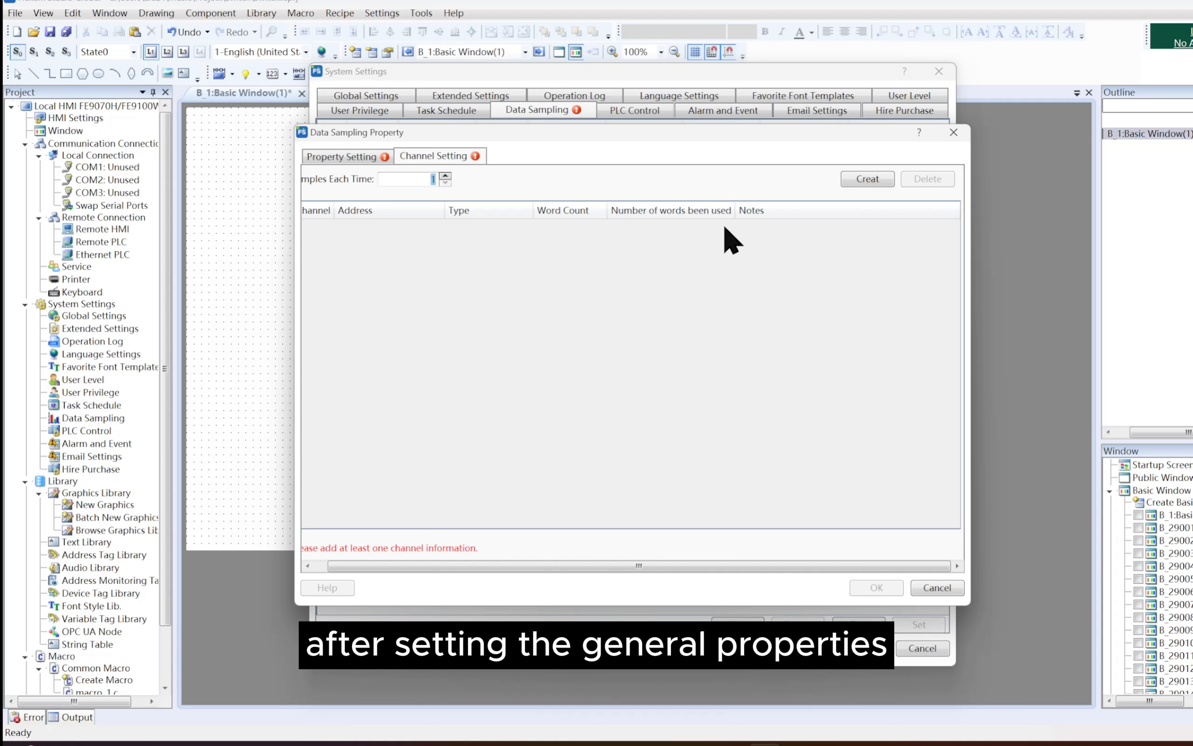
pyautogui.click(861, 183)
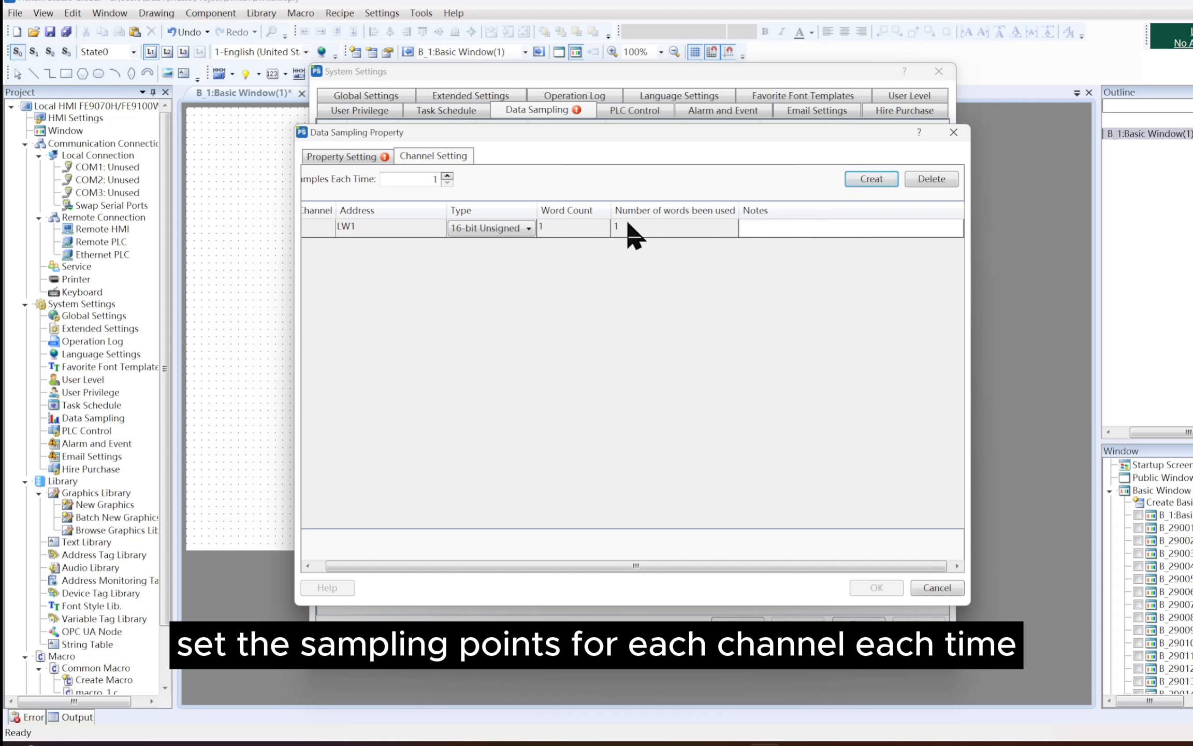
pyautogui.click(524, 229)
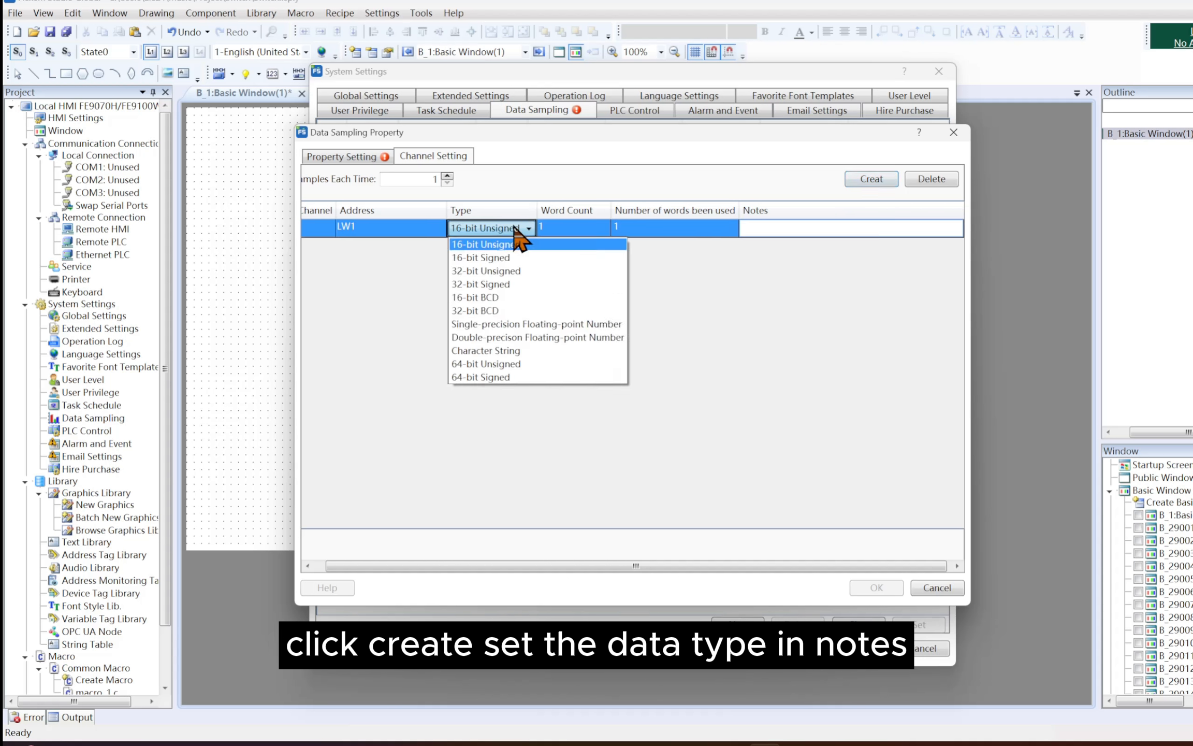
pyautogui.click(684, 259)
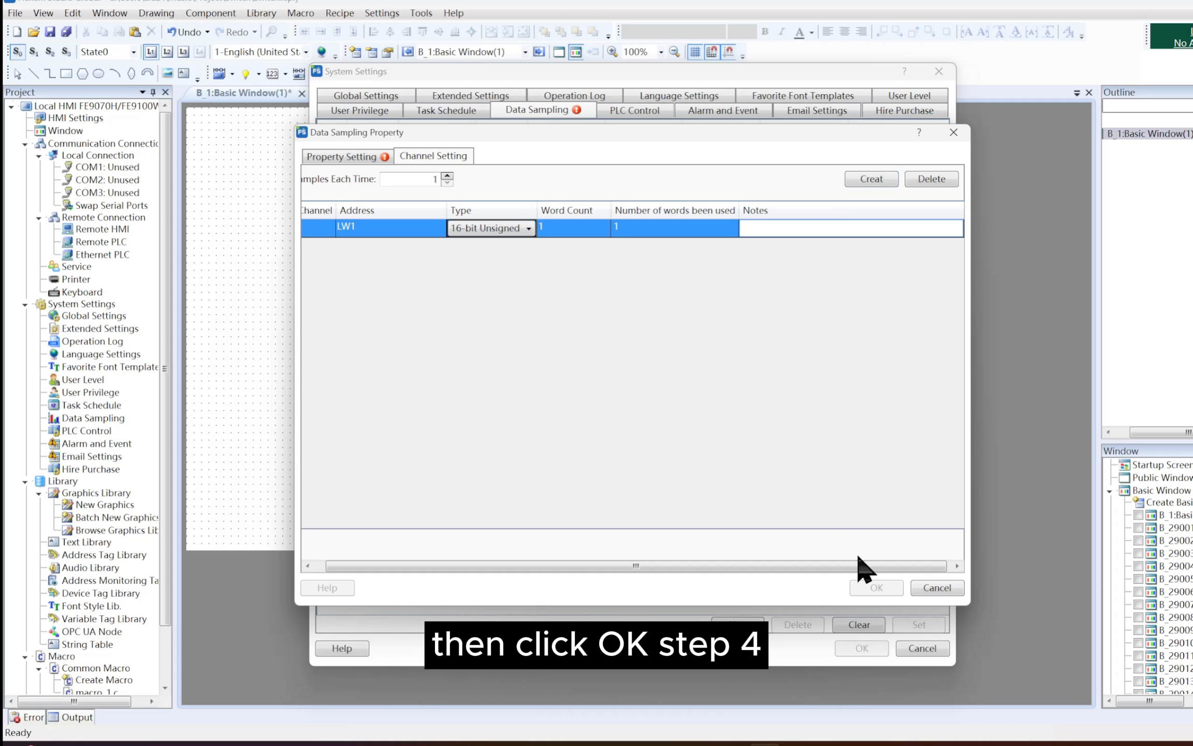
pyautogui.click(881, 587)
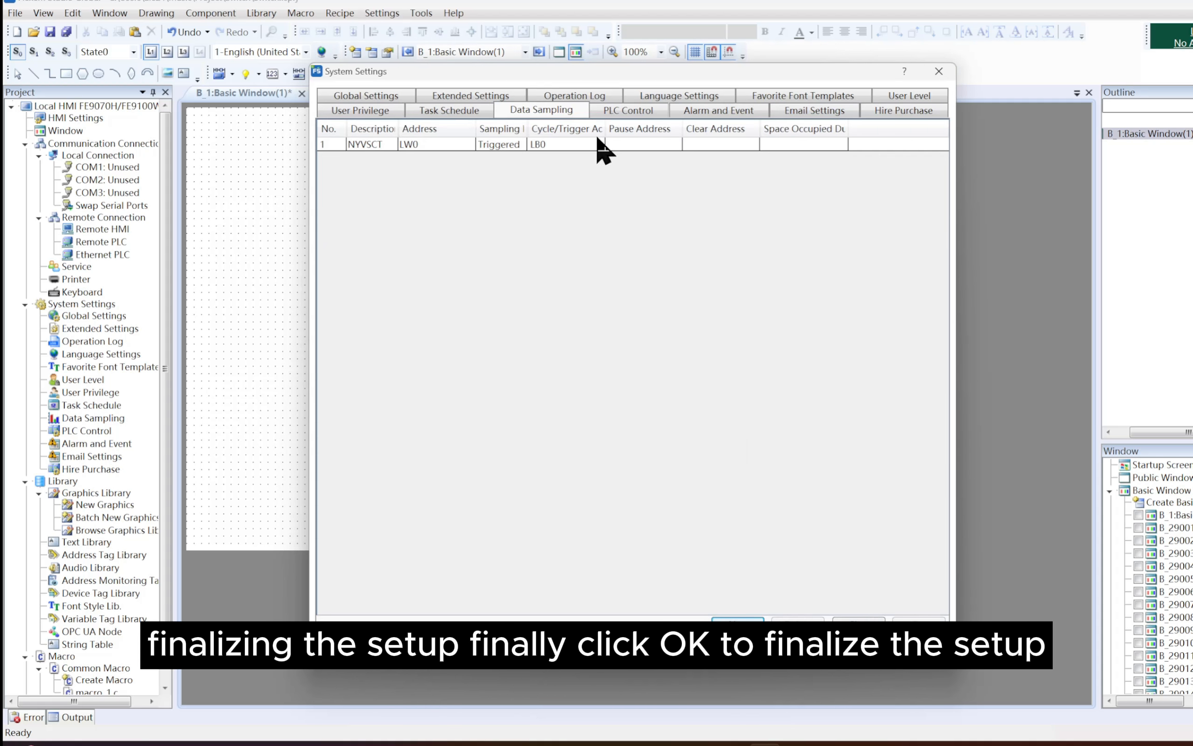